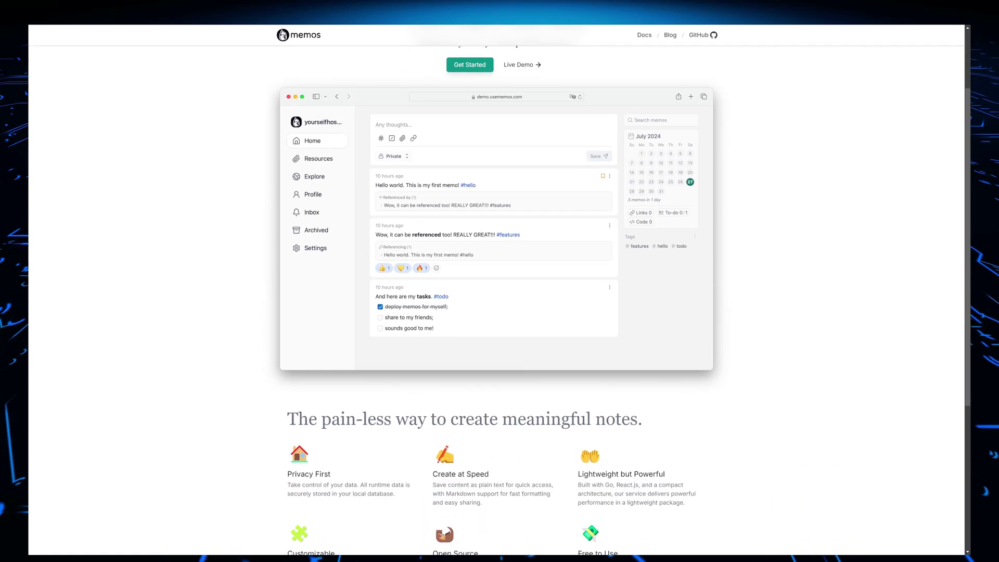
pyautogui.scroll(-3, 496, 291)
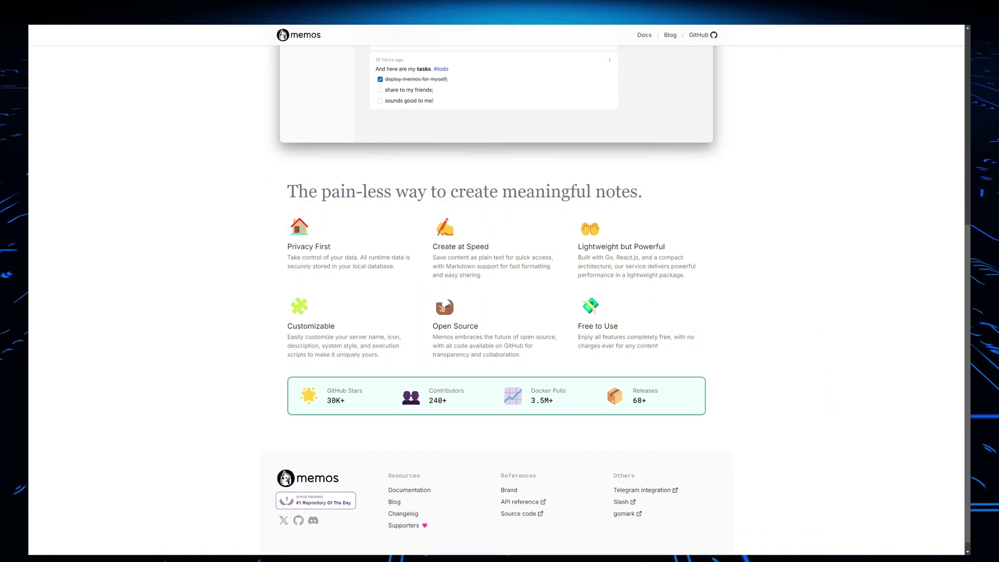
# - Find the docker run command on the Memos GitHub page and select the whole line
pyautogui.scroll(6, 496, 291)
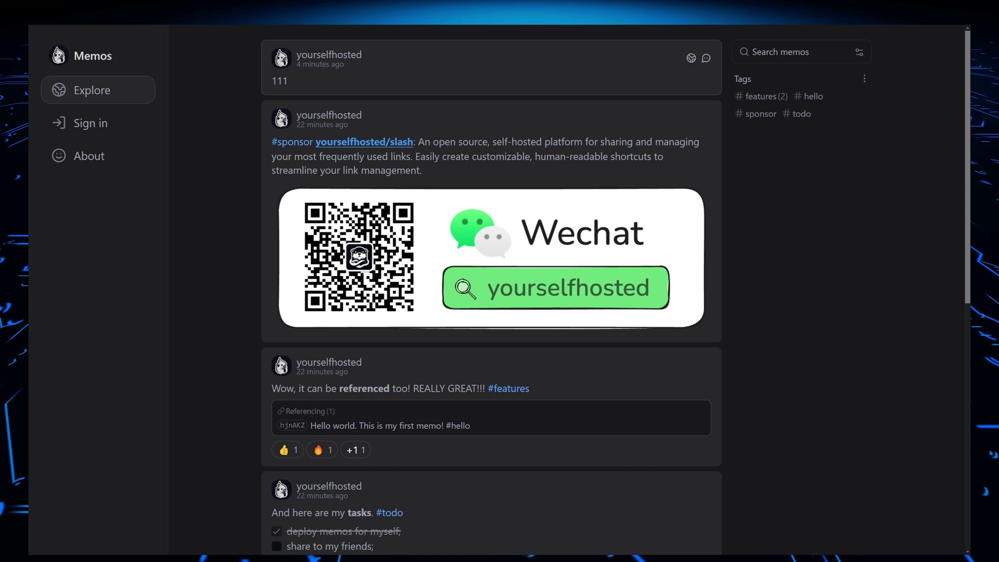
pyautogui.scroll(-2, 491, 271)
pyautogui.scroll(-3, 491, 289)
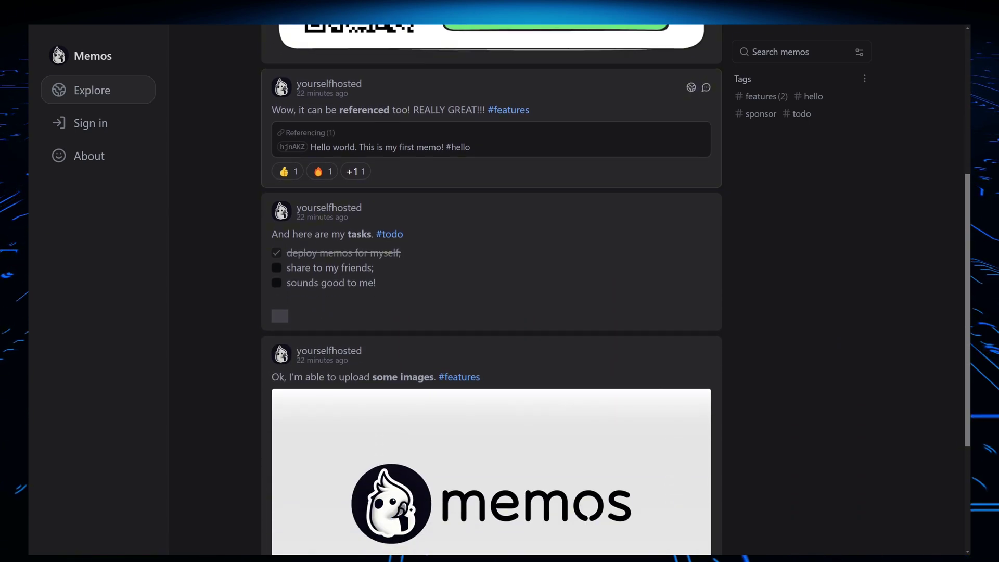
pyautogui.scroll(-2, 491, 289)
pyautogui.scroll(-1, 491, 290)
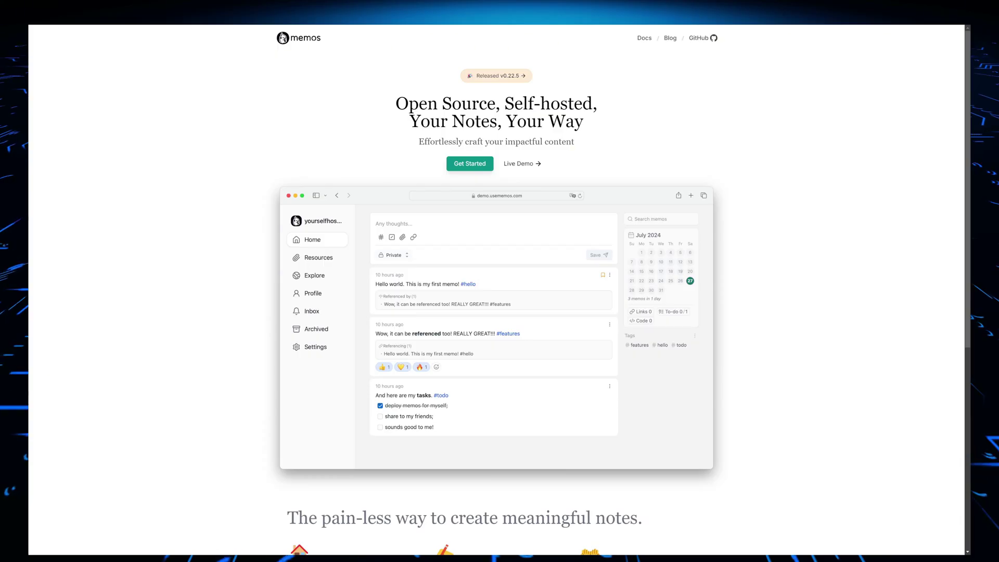
pyautogui.scroll(-4, 496, 302)
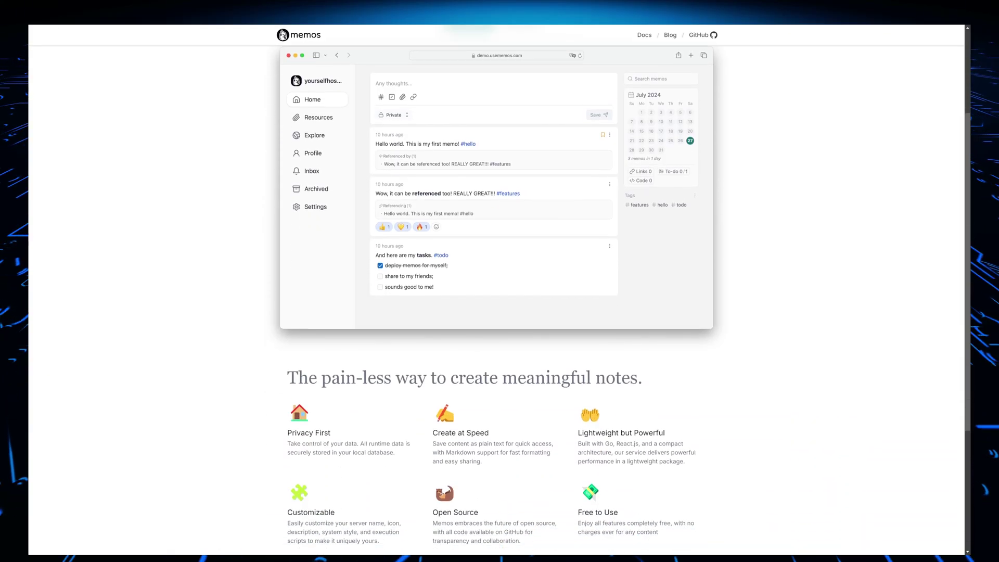
pyautogui.scroll(-4, 496, 302)
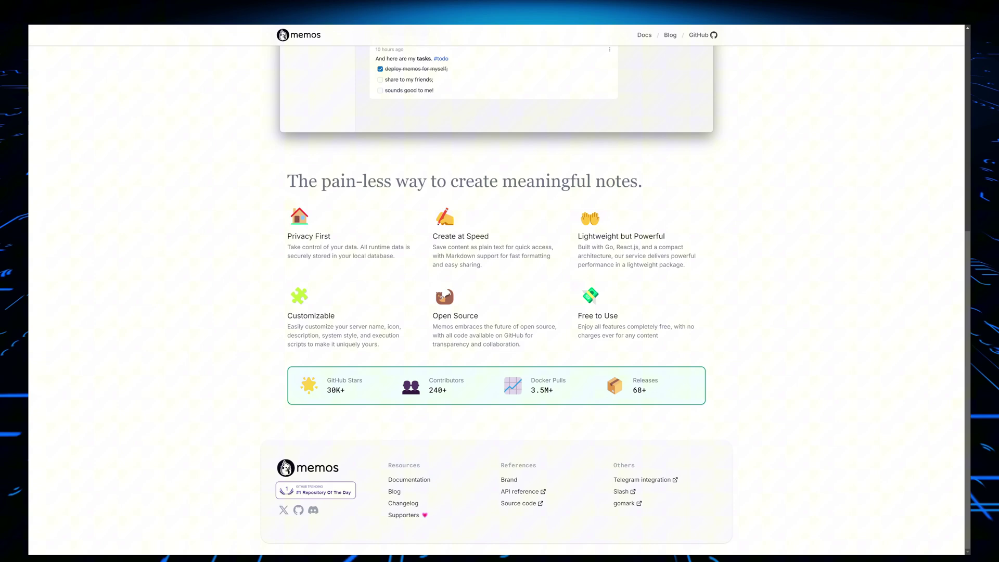
pyautogui.scroll(7, 496, 302)
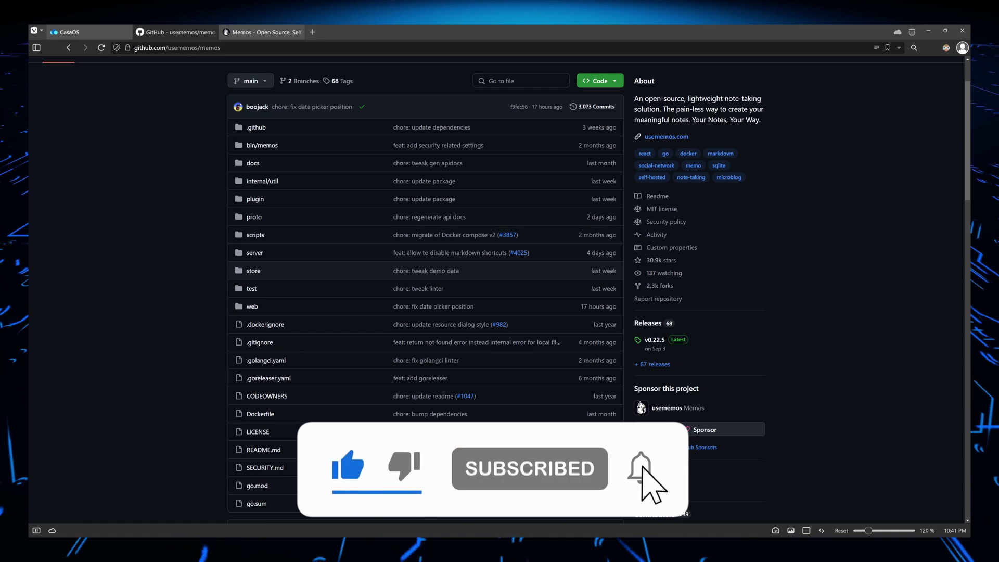
pyautogui.scroll(-8, 494, 292)
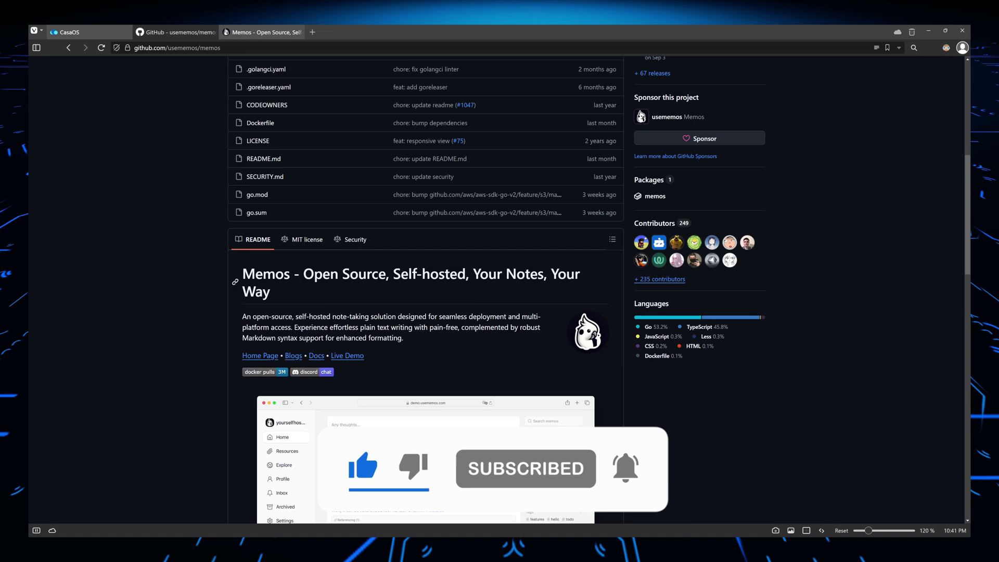
pyautogui.scroll(-7, 425, 291)
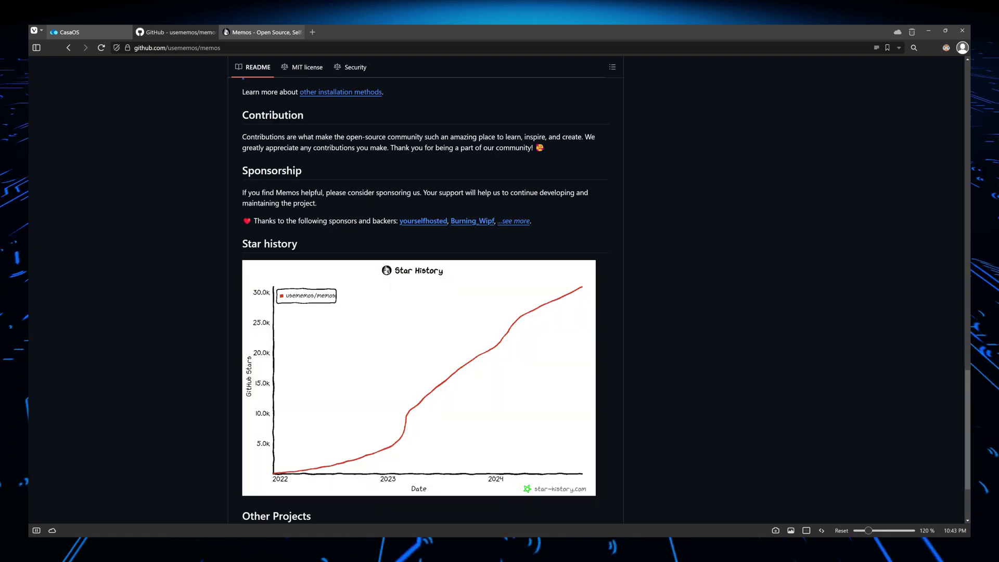
pyautogui.scroll(-2, 419, 416)
pyautogui.scroll(3, 418, 416)
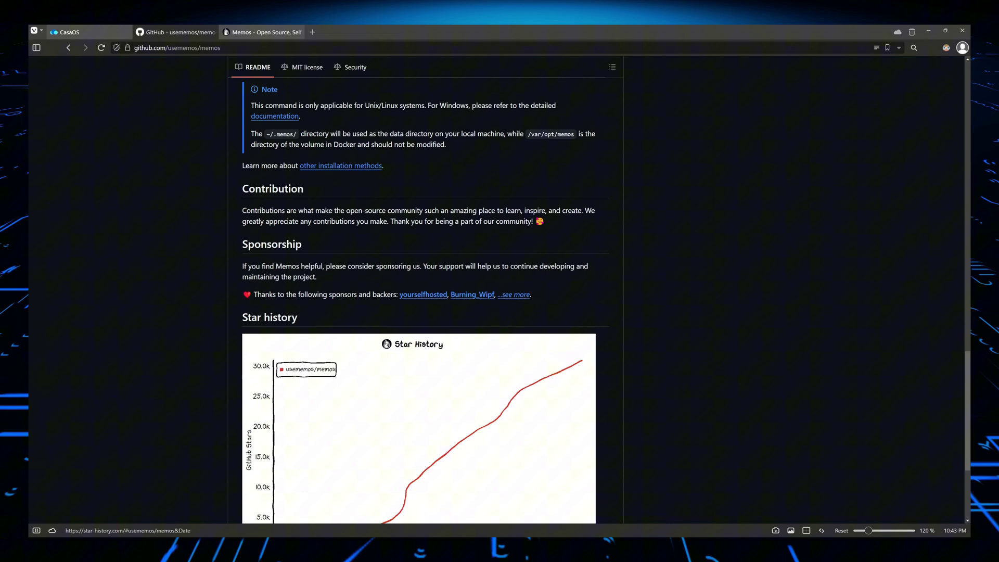
pyautogui.scroll(3, 419, 416)
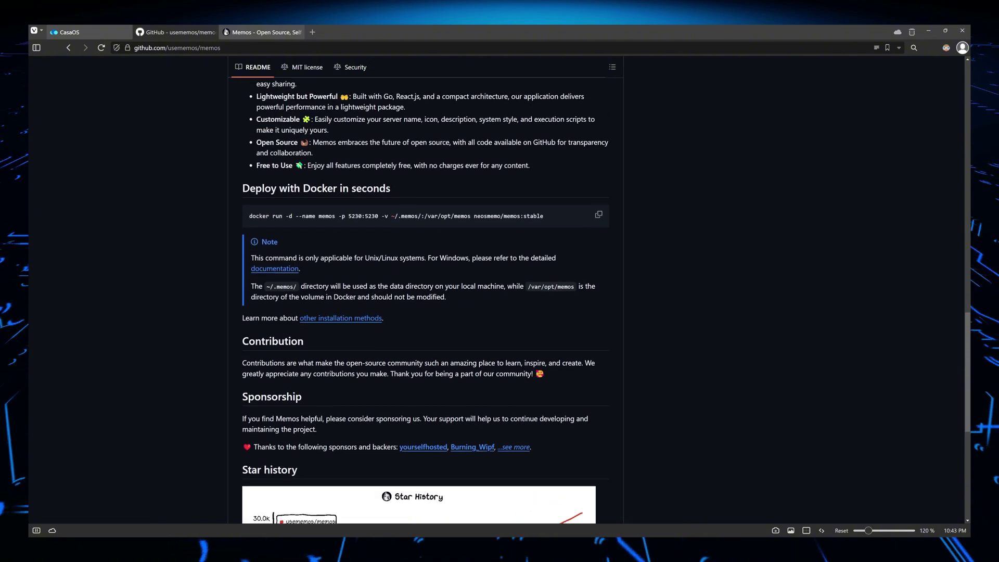
pyautogui.scroll(2, 418, 312)
pyautogui.scroll(7, 419, 312)
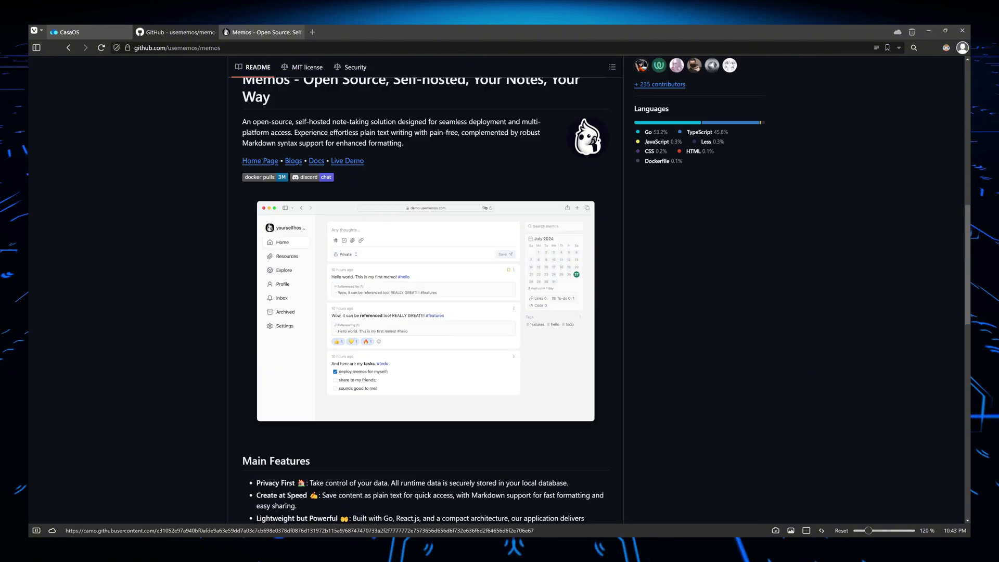
pyautogui.scroll(2, 419, 312)
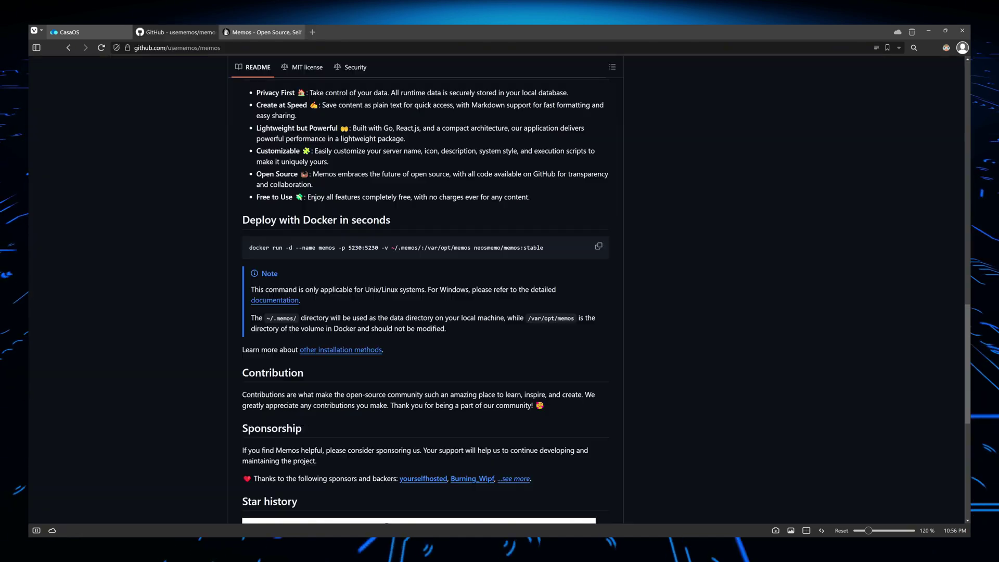
pyautogui.tripleClick(260, 248)
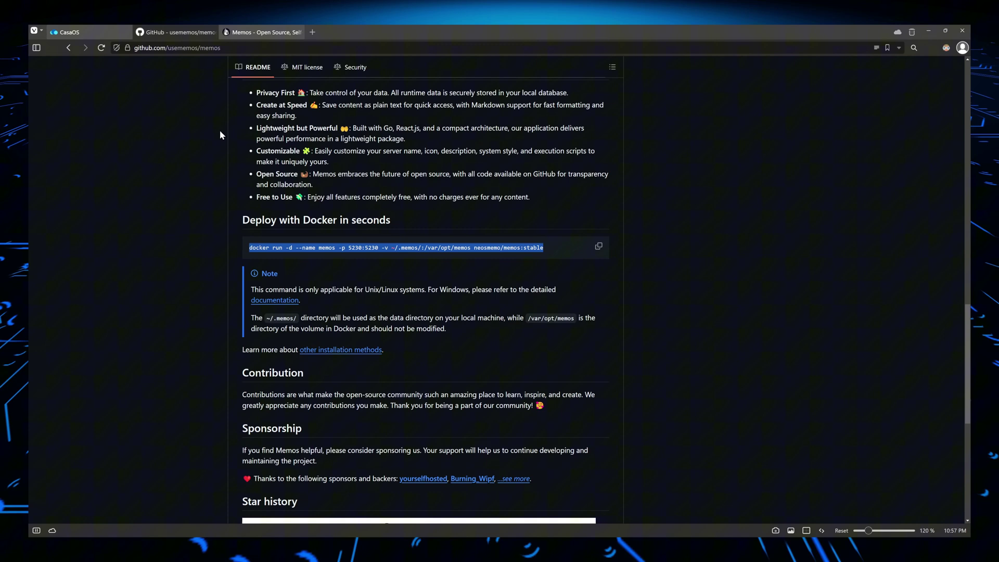
# - Install Memos from the CasaOS App Store by searching for 'mem'
pyautogui.hotkey('ctrl', 'shift', 'Tab')
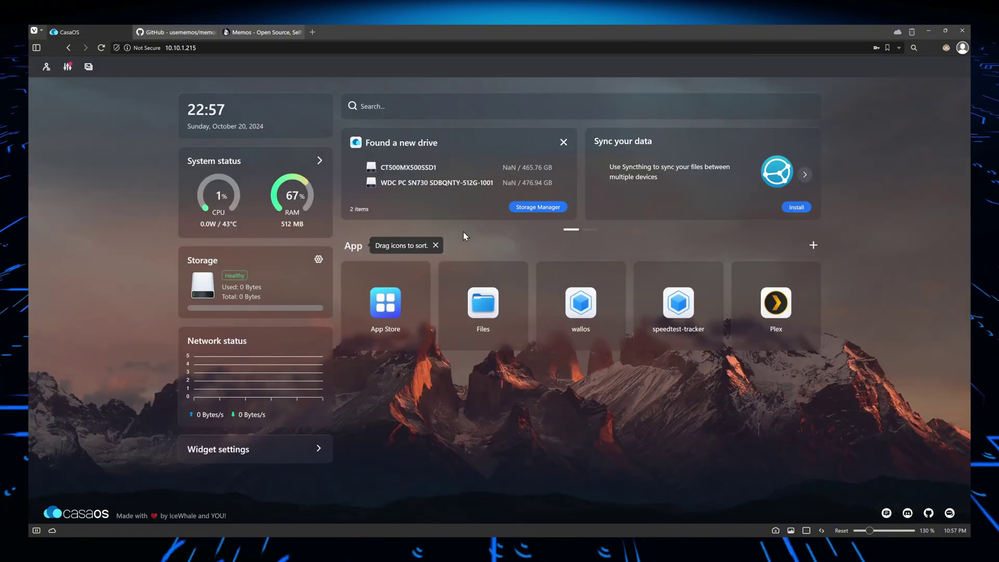
pyautogui.click(385, 302)
pyautogui.write('memos')
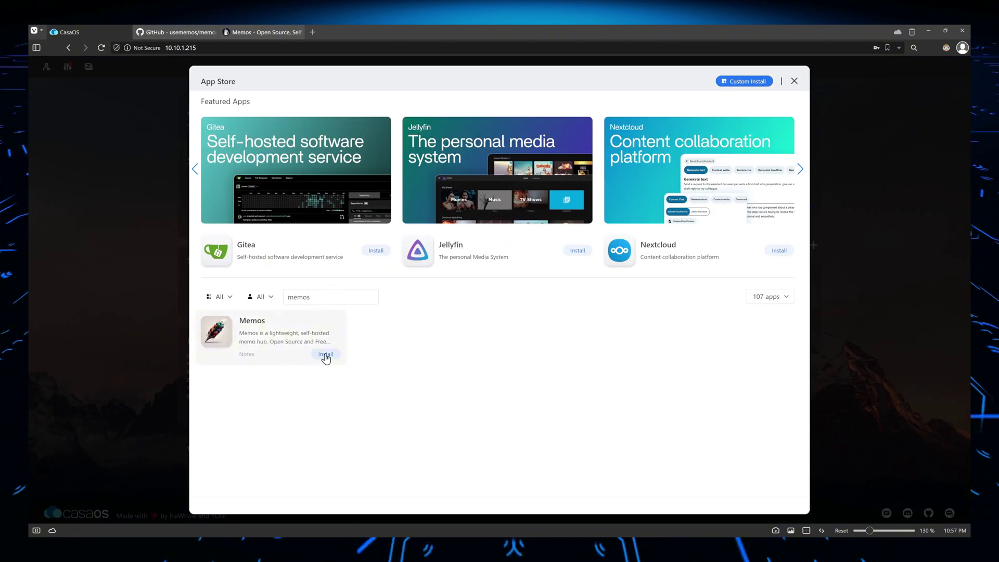
pyautogui.click(325, 352)
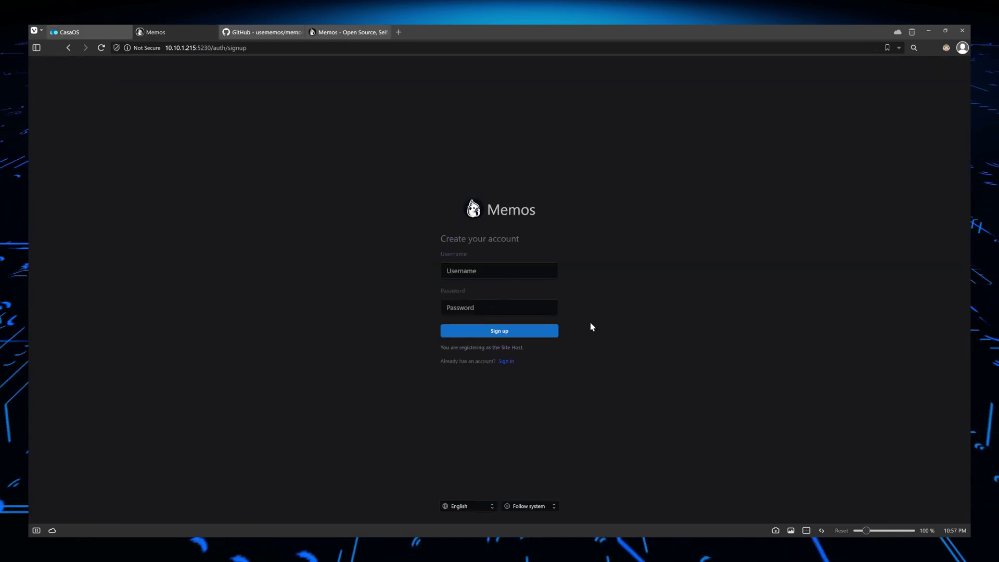
# - Sign up the site host account with a username and password
pyautogui.click(495, 266)
pyautogui.write('youtube')
pyautogui.press('Tab')
pyautogui.write('•••')
pyautogui.press('Return')
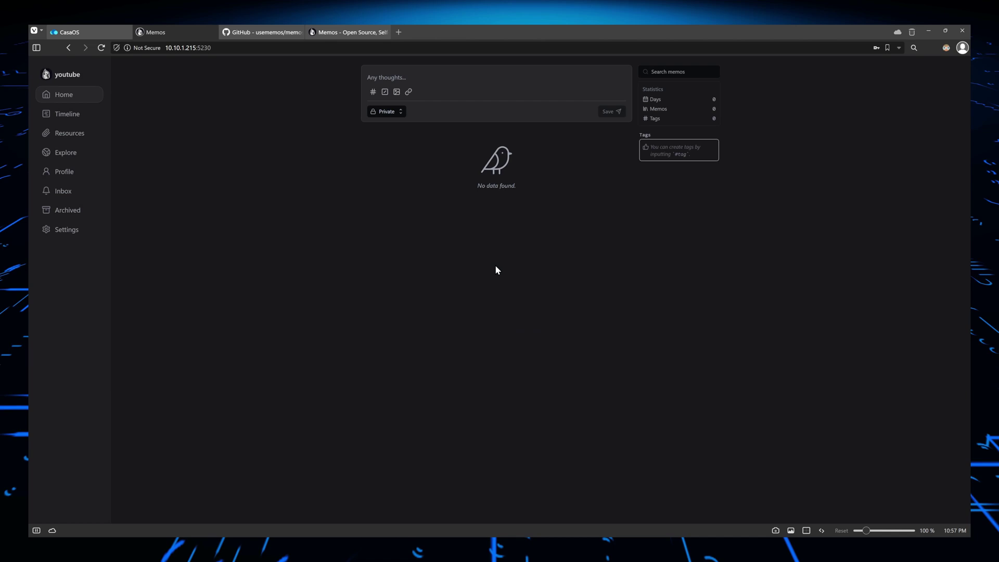
# - Post the memo 'Notes #1' with a 👍 reaction and view its detail page
pyautogui.hotkey('ctrl', '+')
pyautogui.hotkey('ctrl', '+')
pyautogui.hotkey('ctrl', '+')
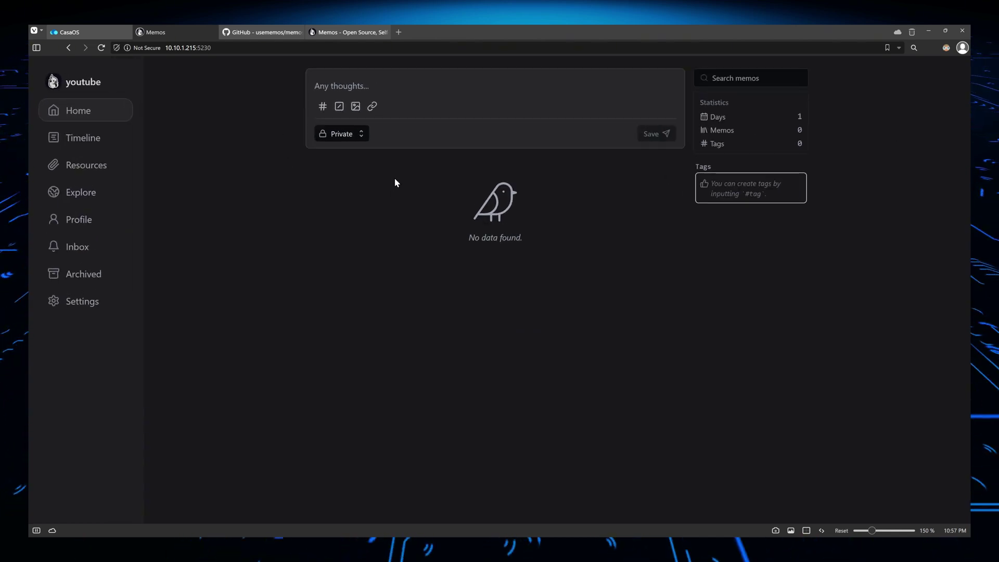
pyautogui.click(387, 82)
pyautogui.write('Notes #1')
pyautogui.press('Return')
pyautogui.click(656, 146)
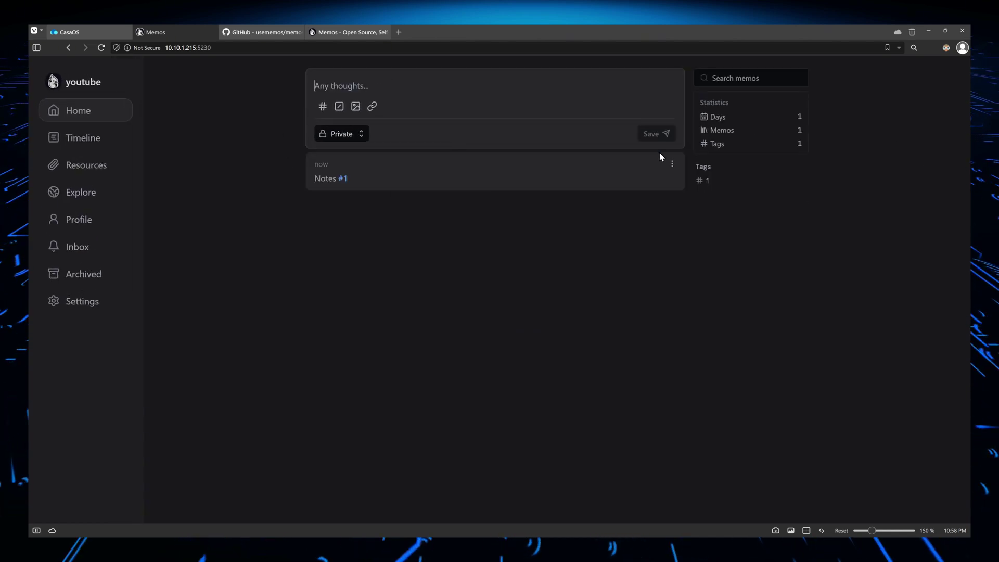
pyautogui.click(642, 162)
pyautogui.click(656, 176)
pyautogui.click(319, 166)
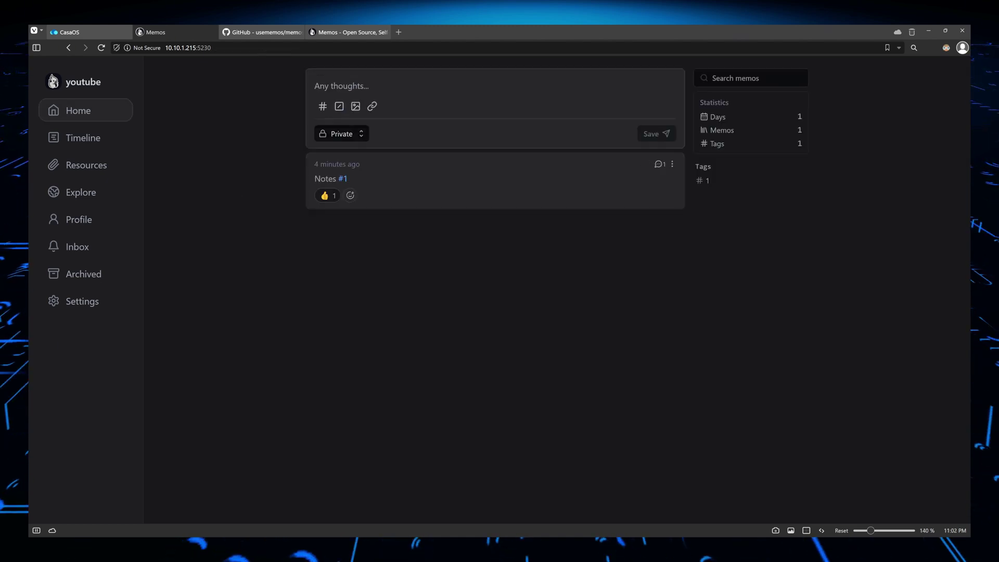
# - Paste the Ubuntu Desktop install steps, tag them #ubuntu, and save the memo
pyautogui.write('To install or try Ubuntu Desktop:  Download the ISO image Create a bootable USB flash drive with balenaEtcher or similar Boot your laptop or PC from the USB flash drive')
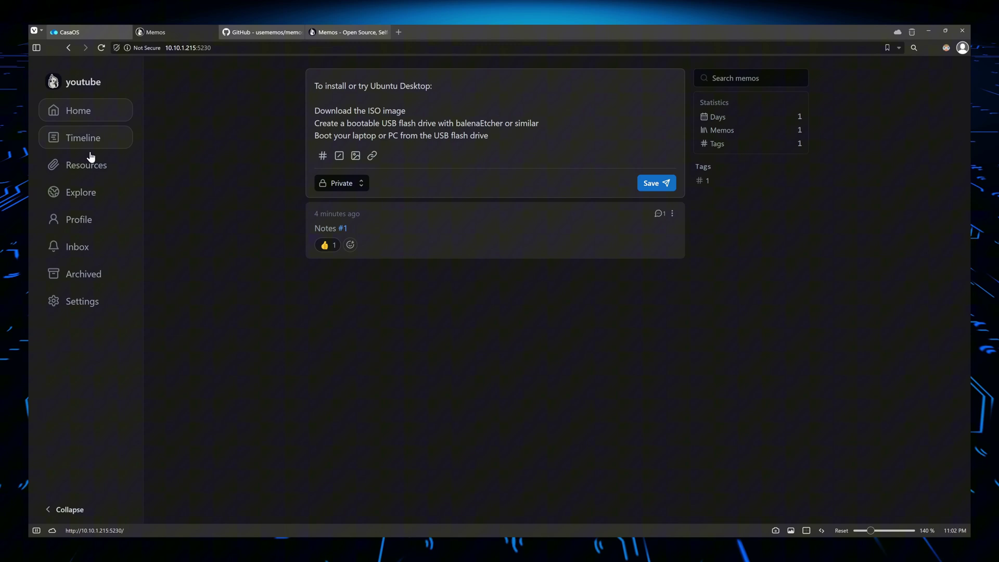
pyautogui.press('Return')
pyautogui.press('Return')
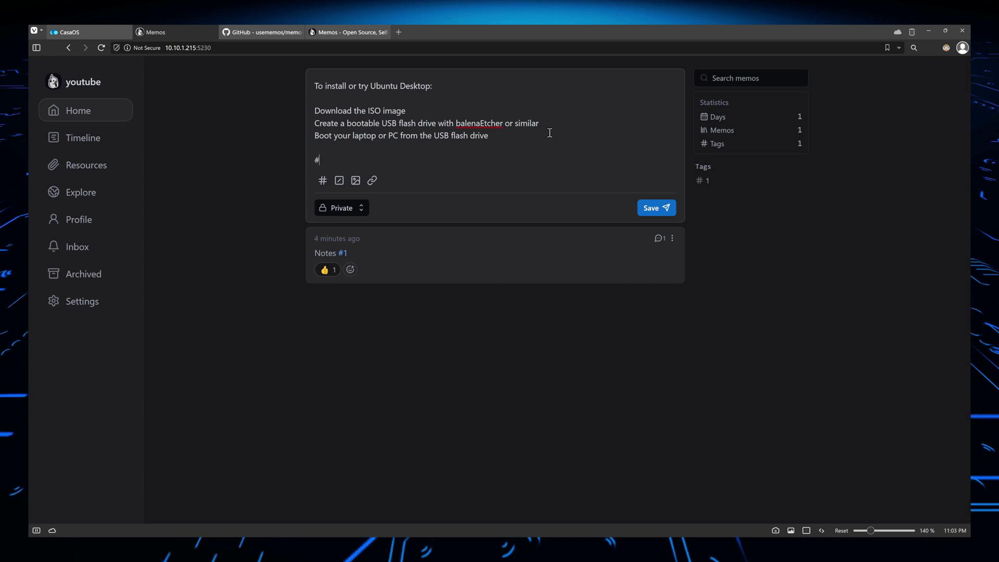
pyautogui.write('#ubuntu')
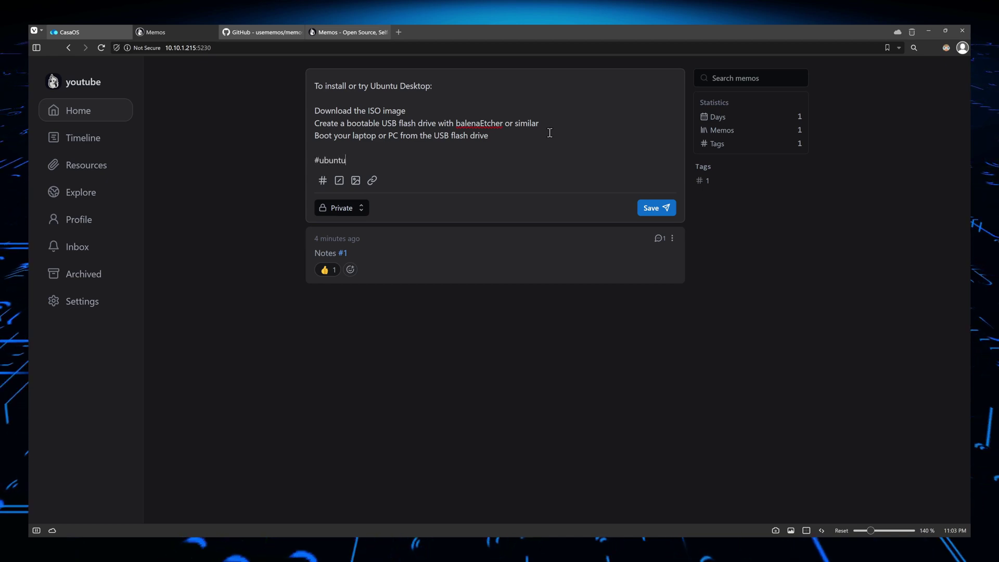
pyautogui.click(659, 210)
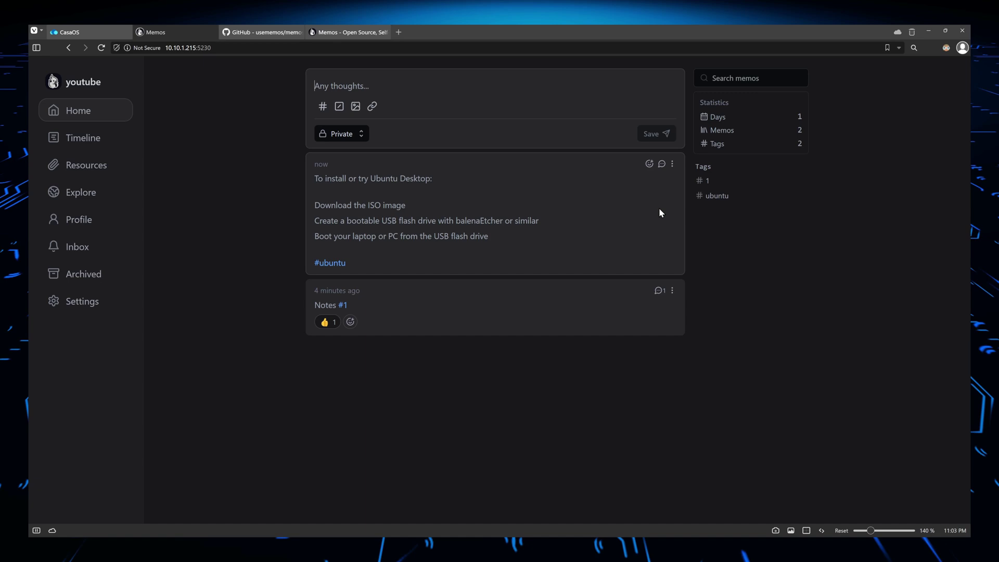
# - Clear the #ubuntu tag filter and react to the Ubuntu memo with 🔥
pyautogui.click(334, 263)
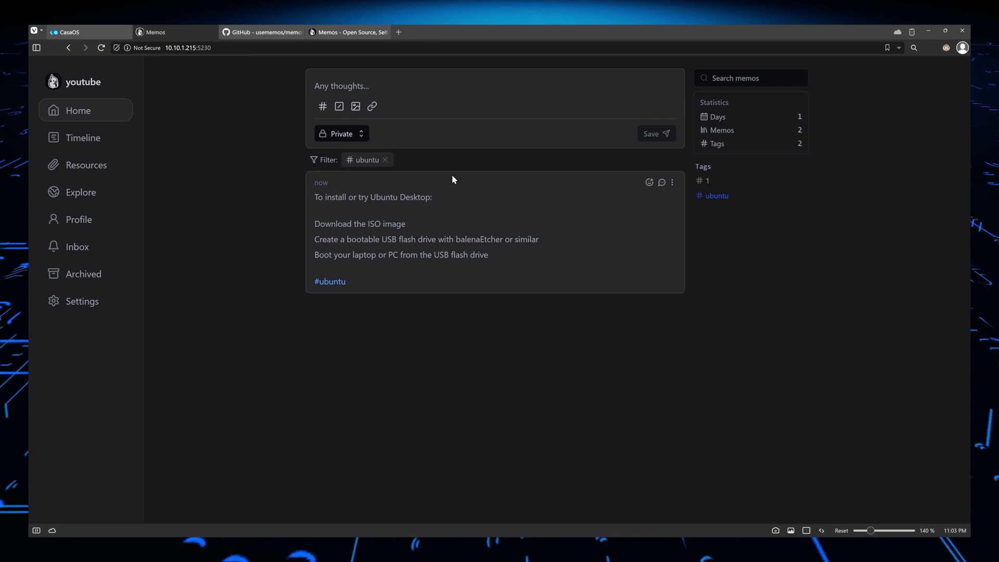
pyautogui.click(384, 160)
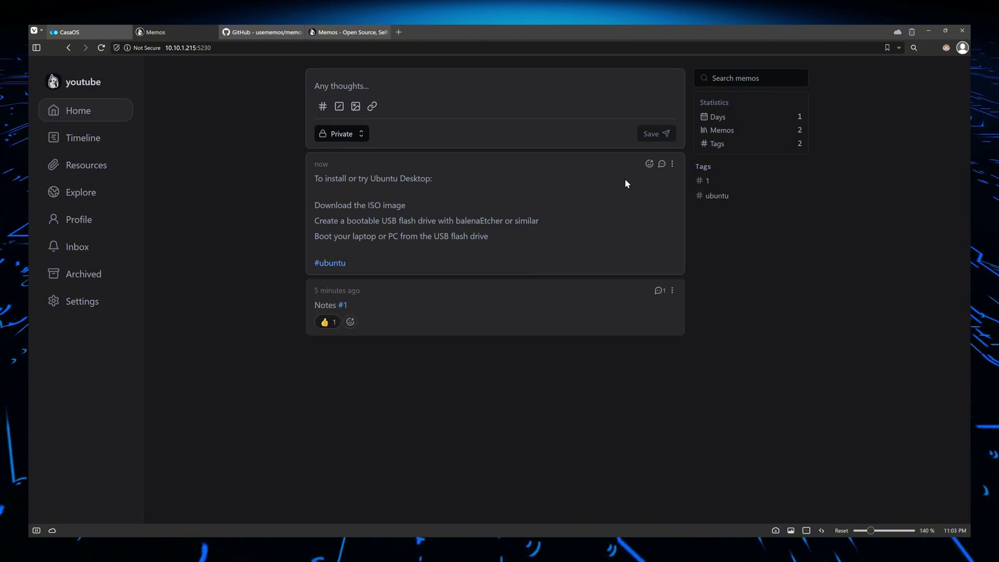
pyautogui.click(649, 164)
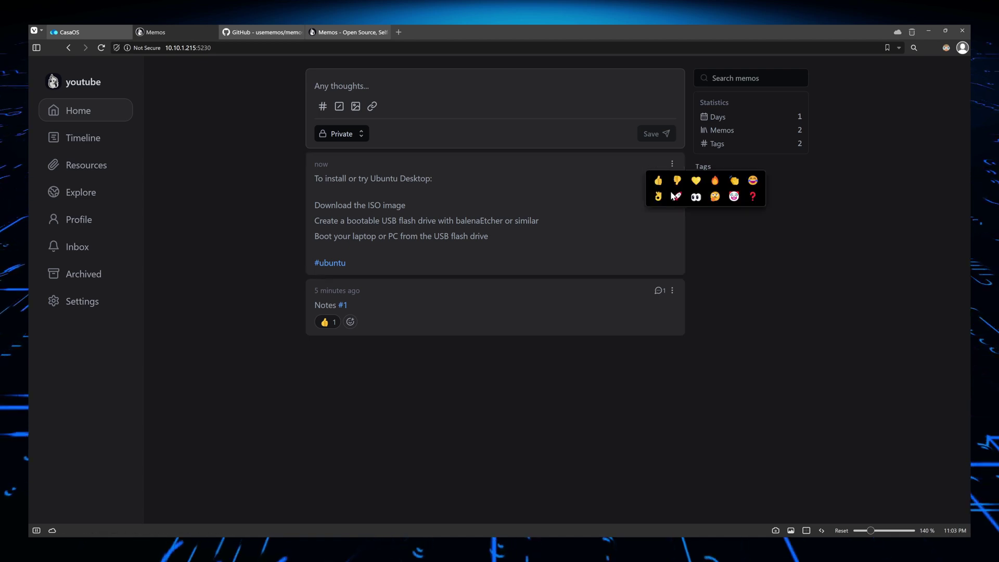
pyautogui.click(714, 180)
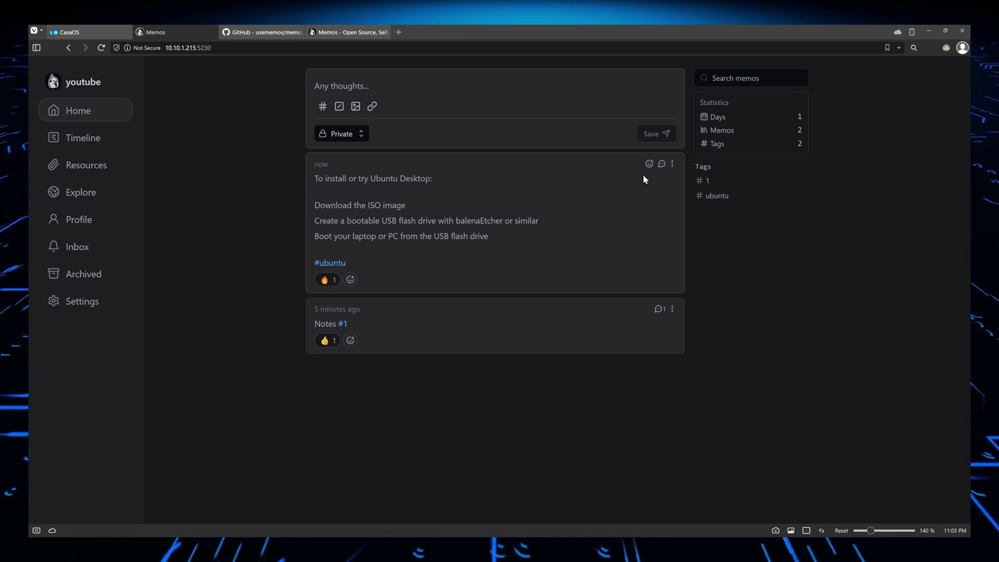
# - Comment 'This is great' on the Ubuntu memo, recheck it, and return to Home
pyautogui.click(662, 163)
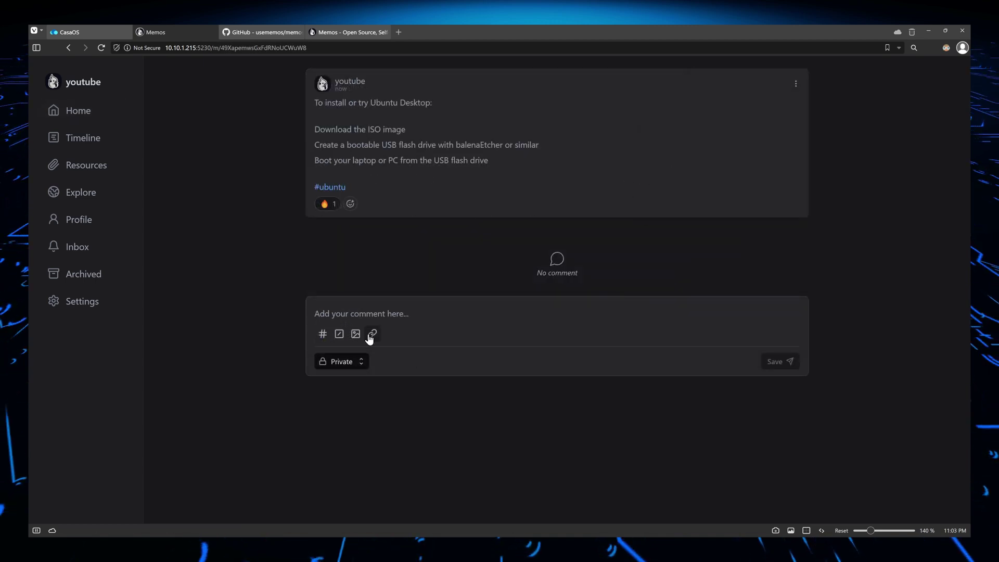
pyautogui.click(384, 316)
pyautogui.write('This is')
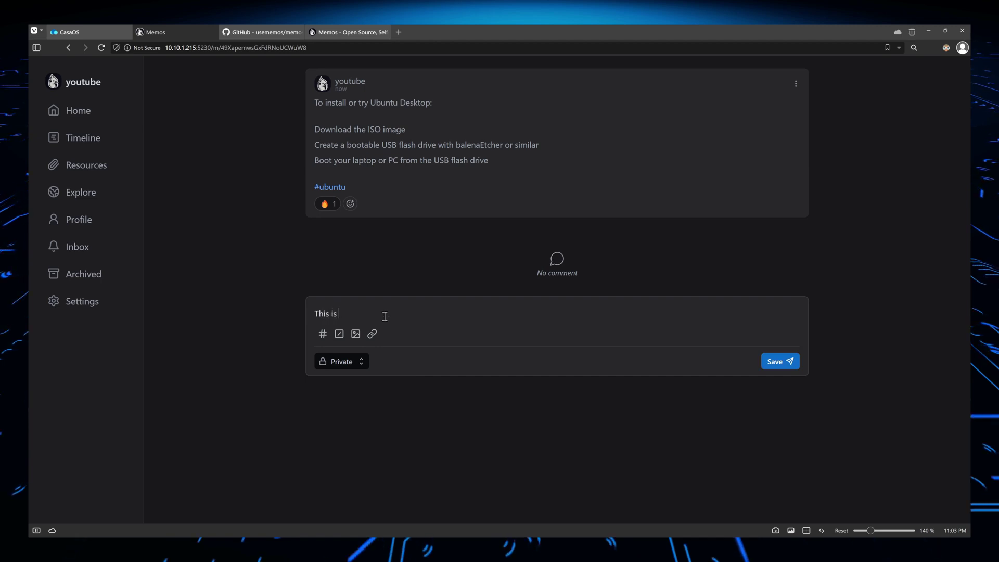
pyautogui.write(' great')
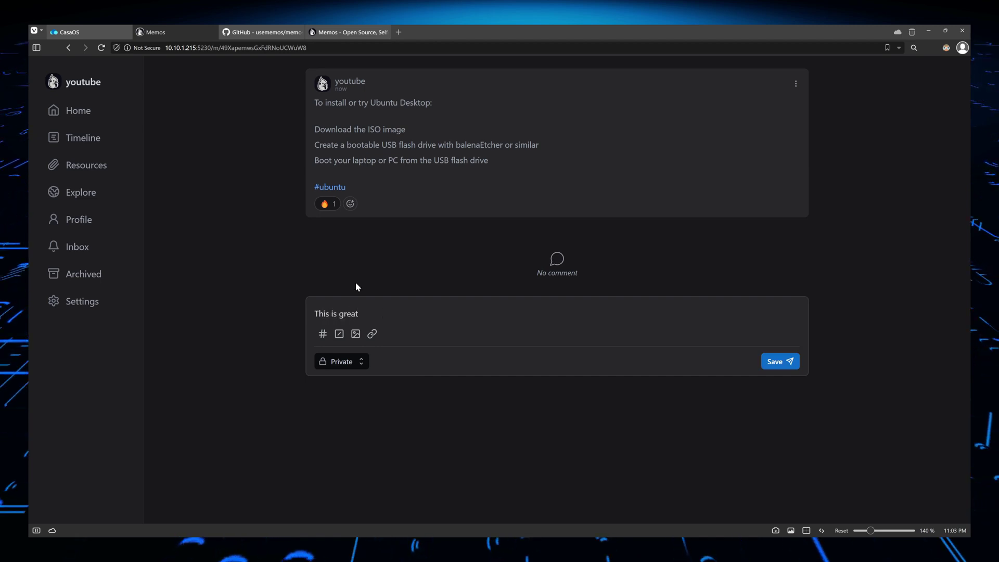
pyautogui.click(775, 361)
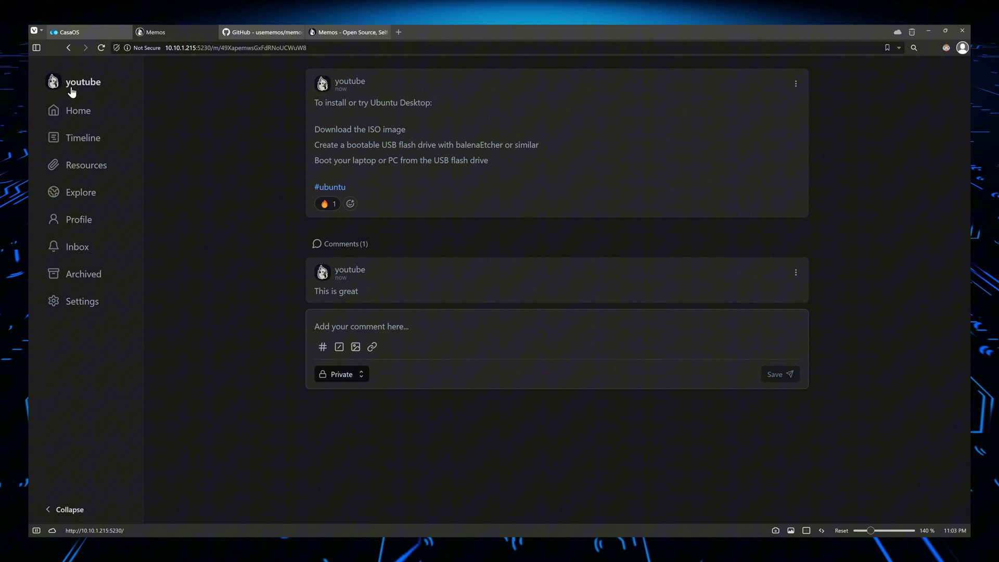
pyautogui.click(78, 111)
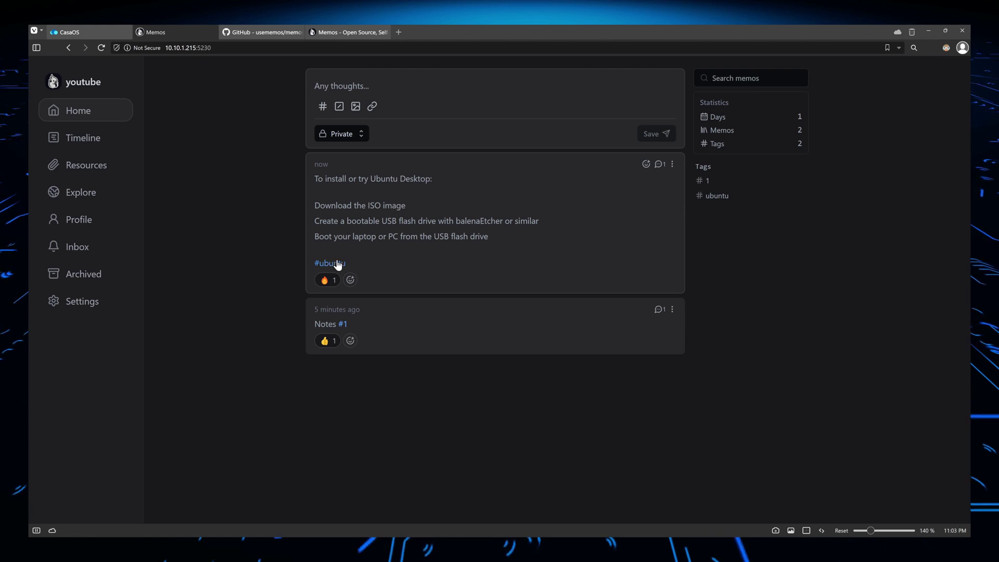
pyautogui.click(659, 165)
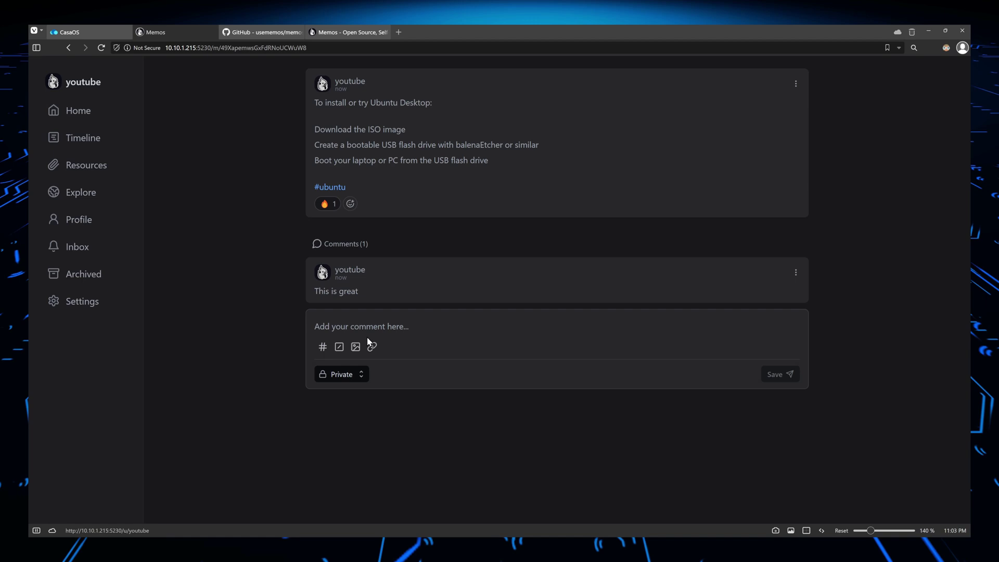
pyautogui.click(101, 110)
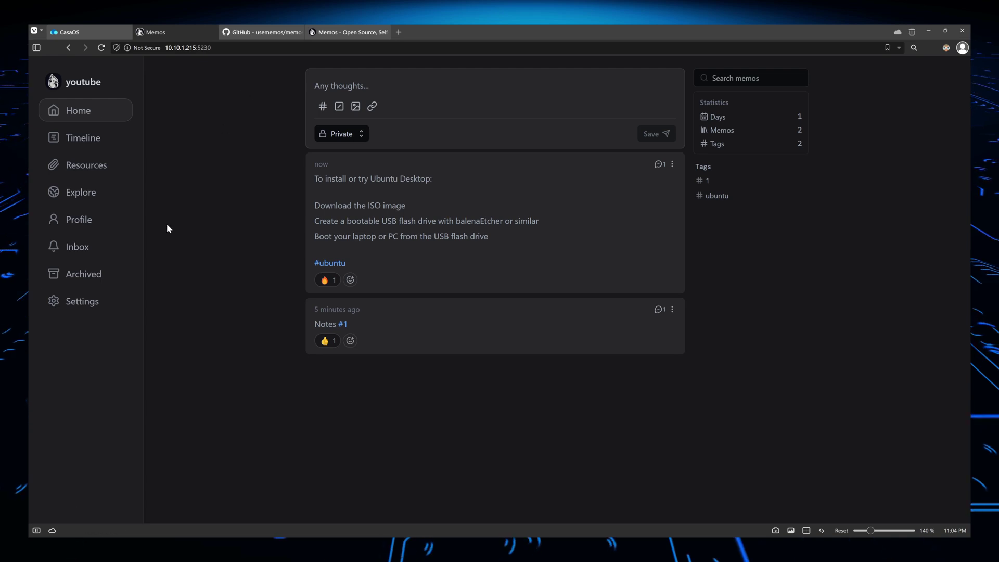
# - Look over the My Account Email and Description fields unsaved, then switch to Preferences
pyautogui.click(119, 304)
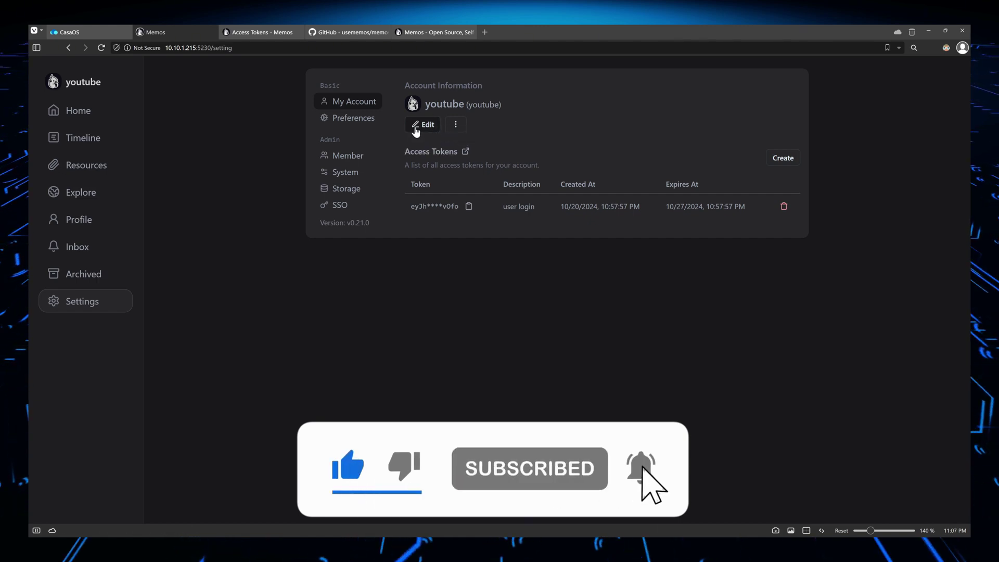
pyautogui.click(421, 124)
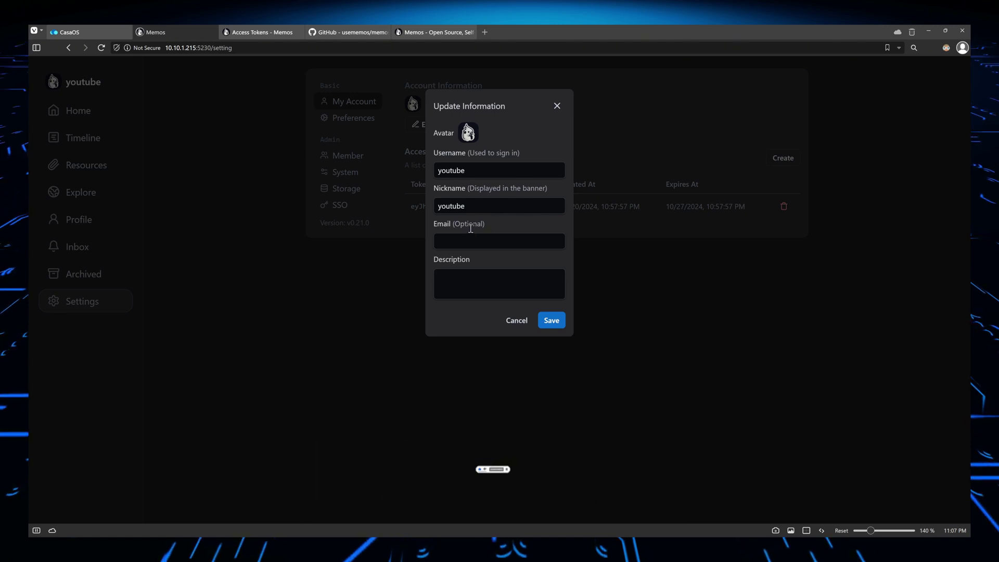
pyautogui.click(493, 241)
pyautogui.click(554, 283)
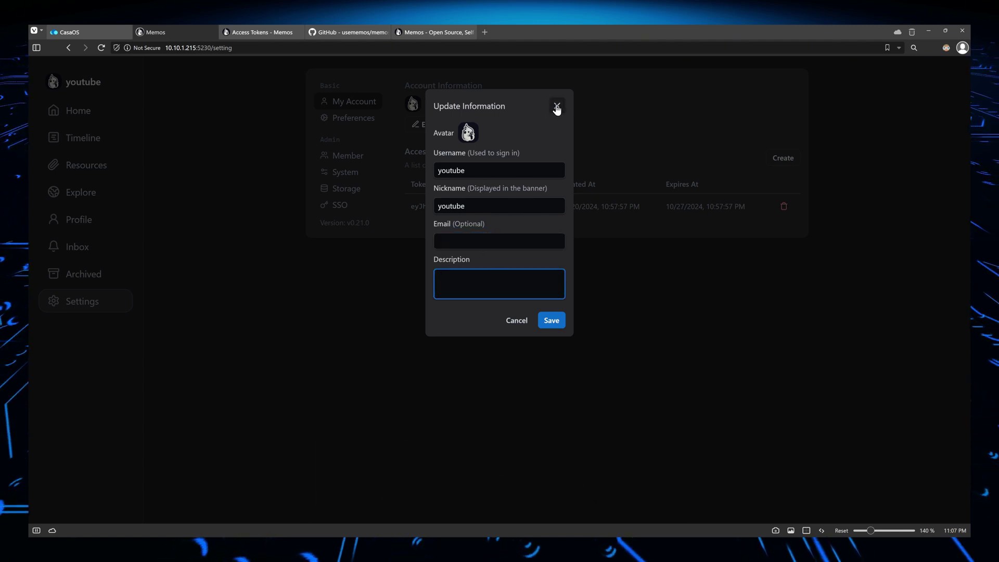
pyautogui.click(465, 130)
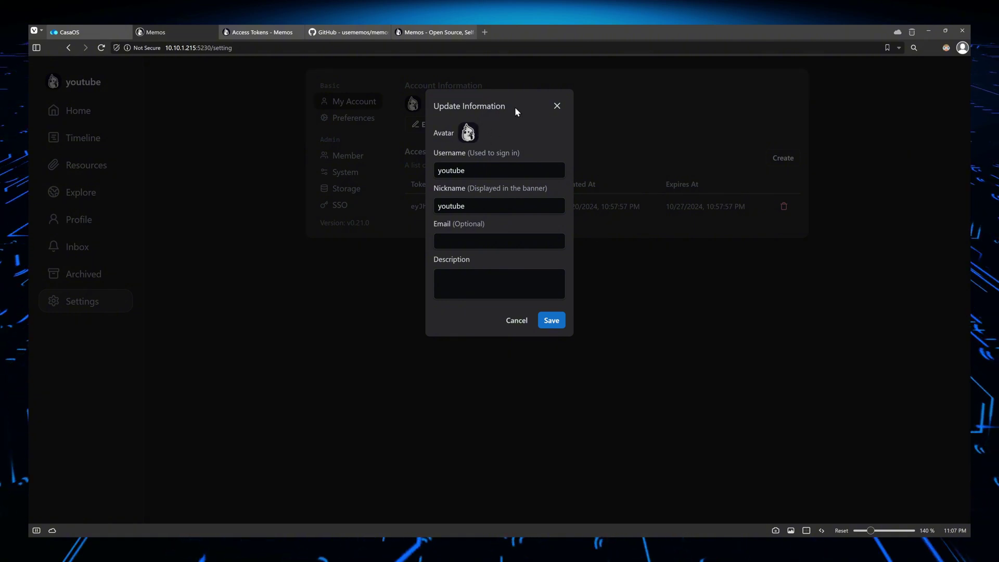
pyautogui.click(556, 106)
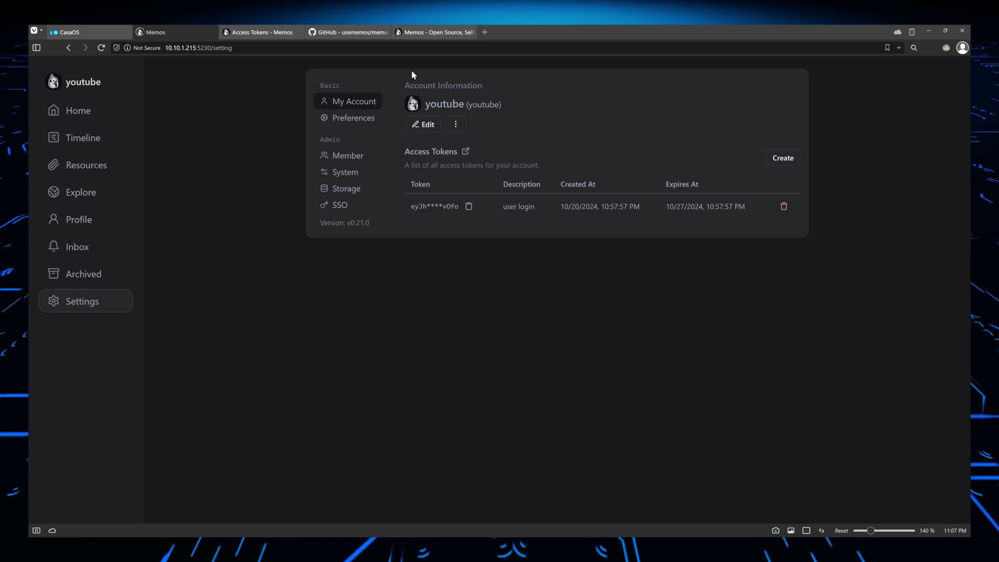
pyautogui.click(354, 117)
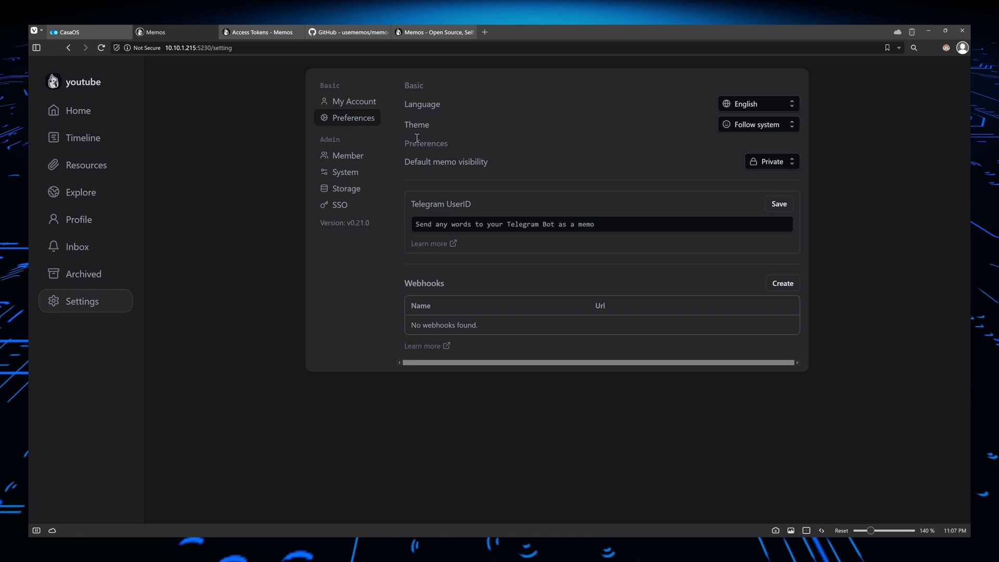
# - Keep the theme on Follow system and go via Member to the System settings
pyautogui.click(755, 124)
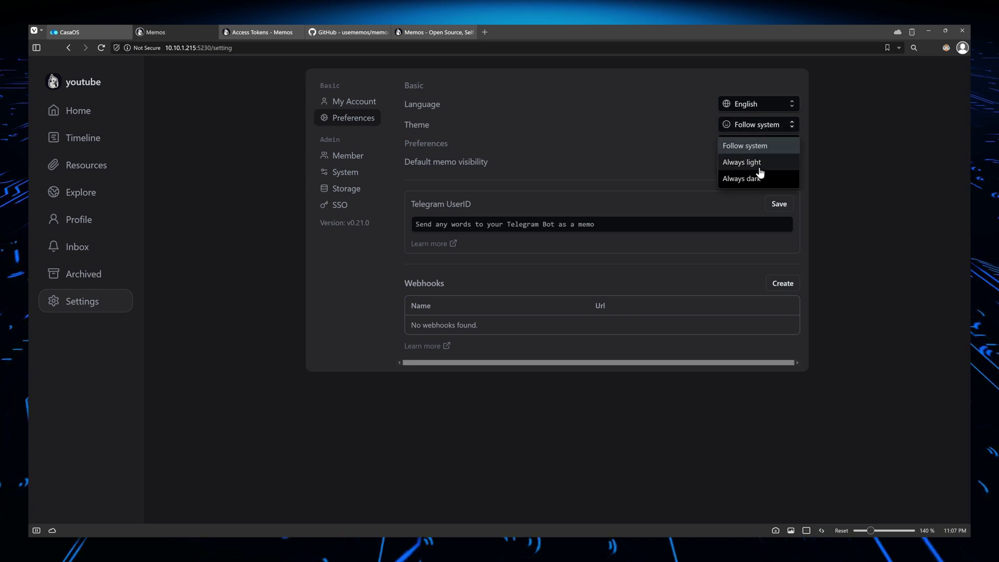
pyautogui.click(544, 132)
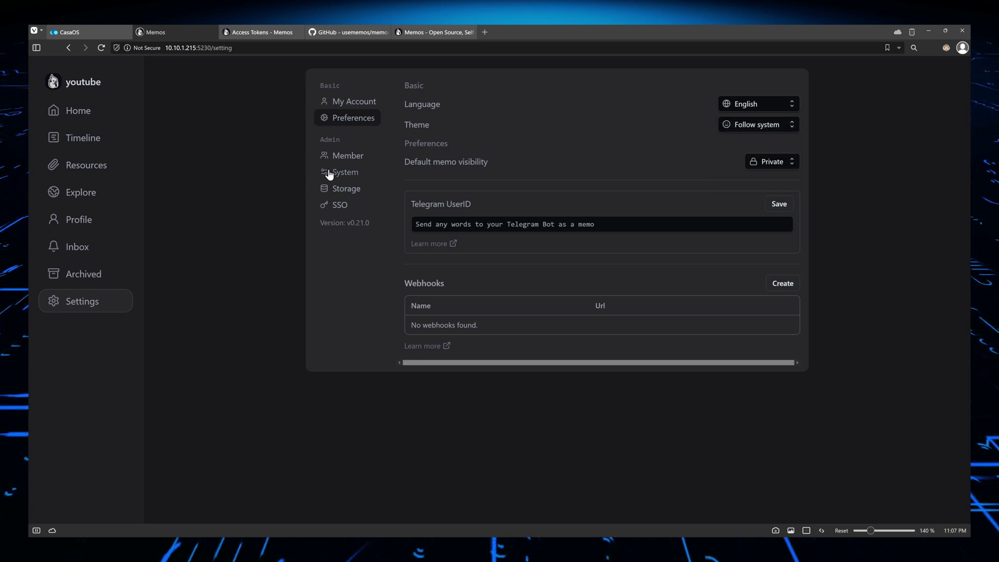
pyautogui.click(353, 157)
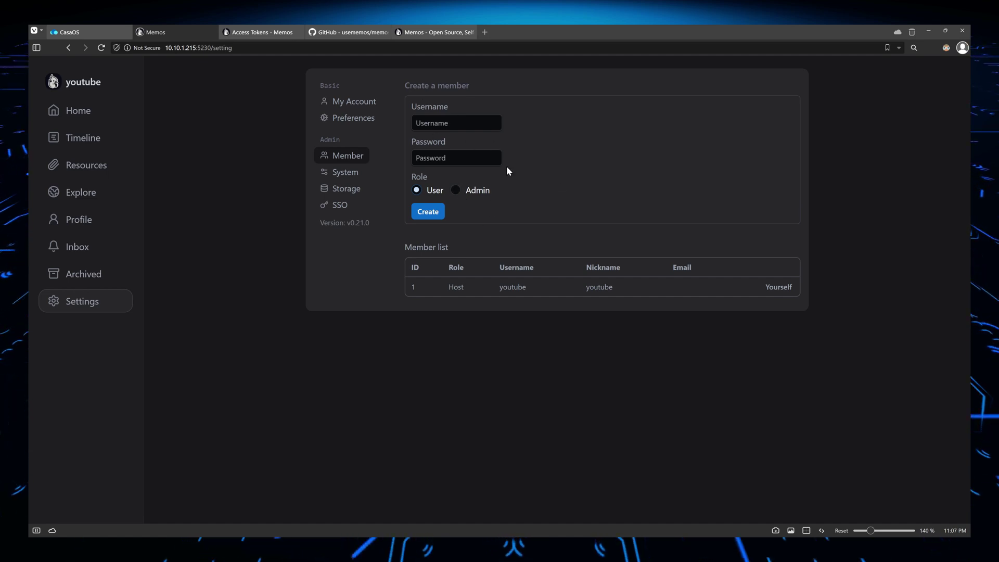
pyautogui.click(352, 171)
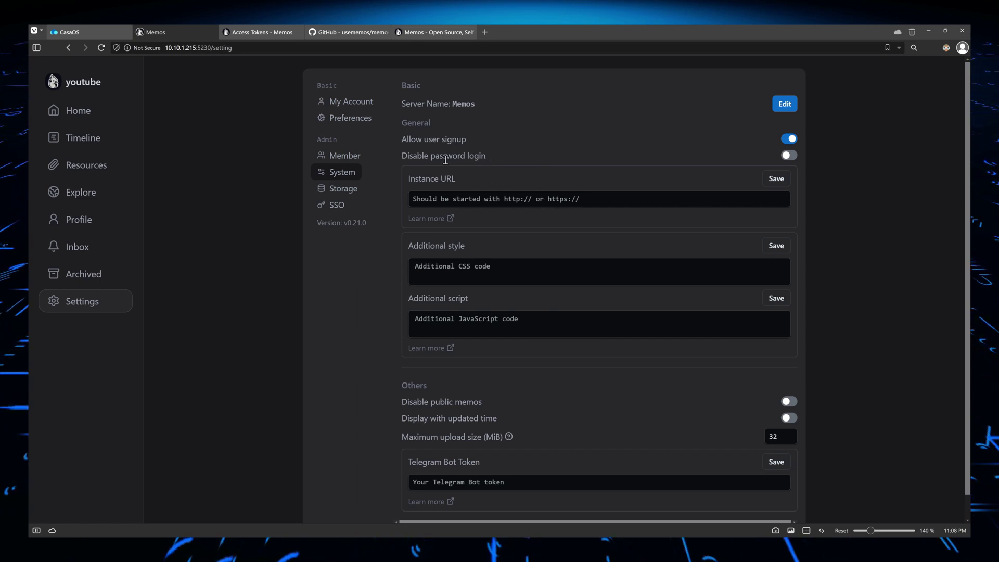
pyautogui.moveTo(397, 156); pyautogui.dragTo(504, 161)
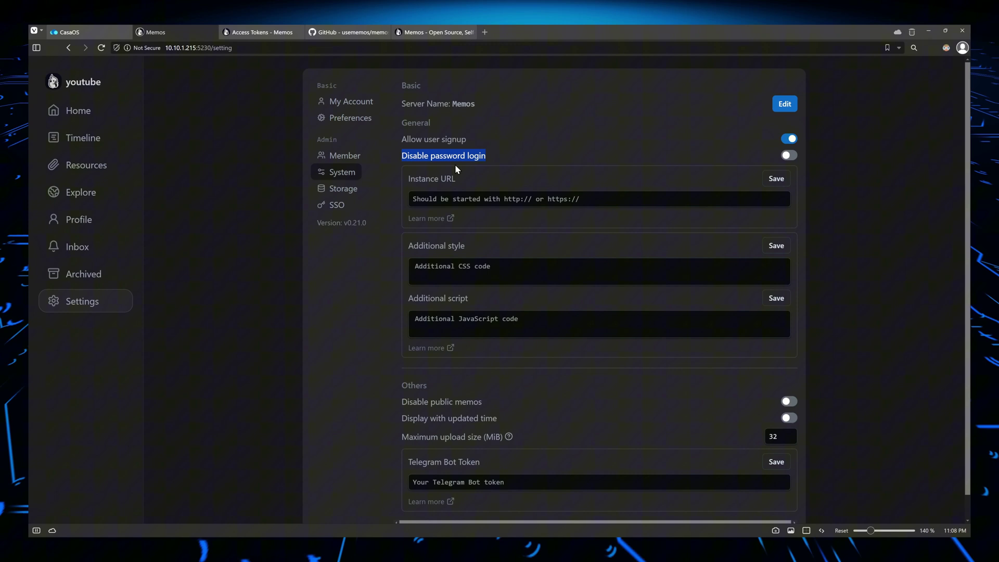
pyautogui.scroll(-1, 499, 197)
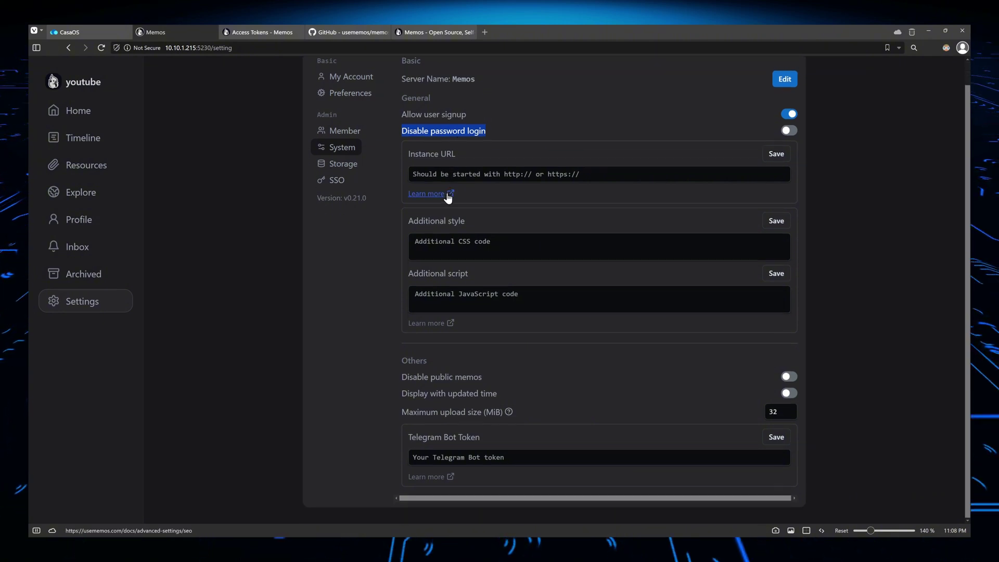
pyautogui.click(559, 174)
pyautogui.click(493, 246)
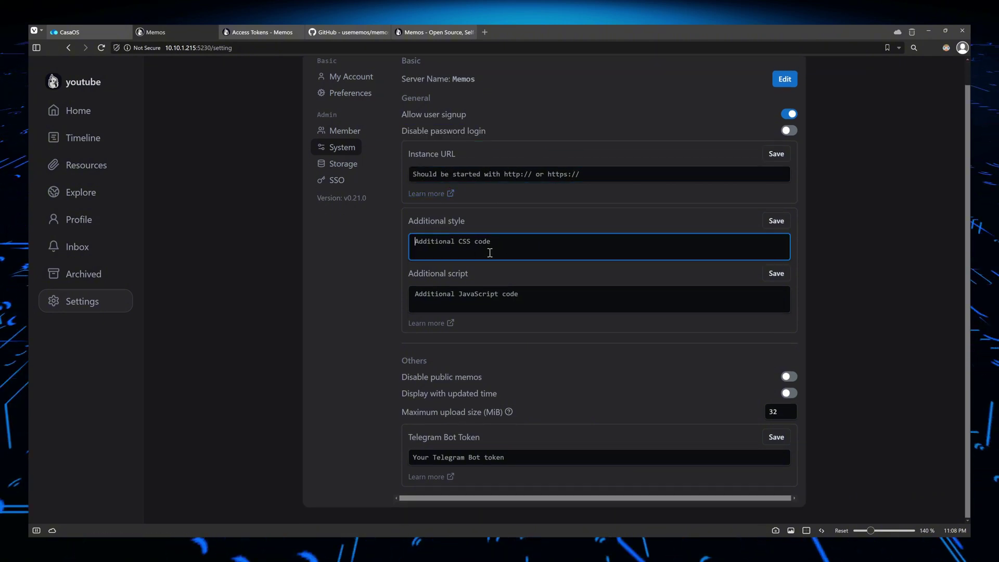
pyautogui.click(484, 298)
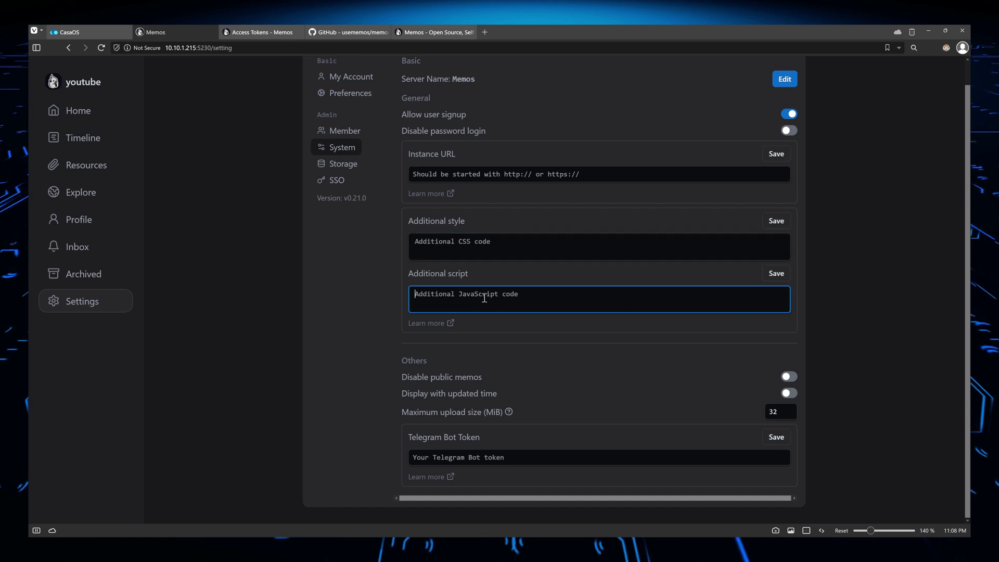
pyautogui.moveTo(482, 376); pyautogui.dragTo(412, 377)
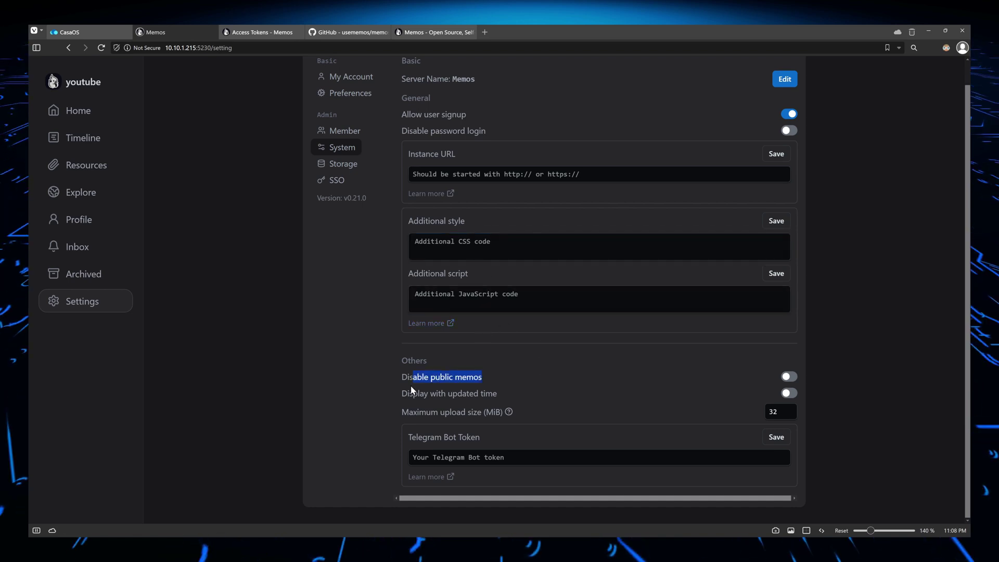
pyautogui.doubleClick(411, 377)
pyautogui.tripleClick(411, 377)
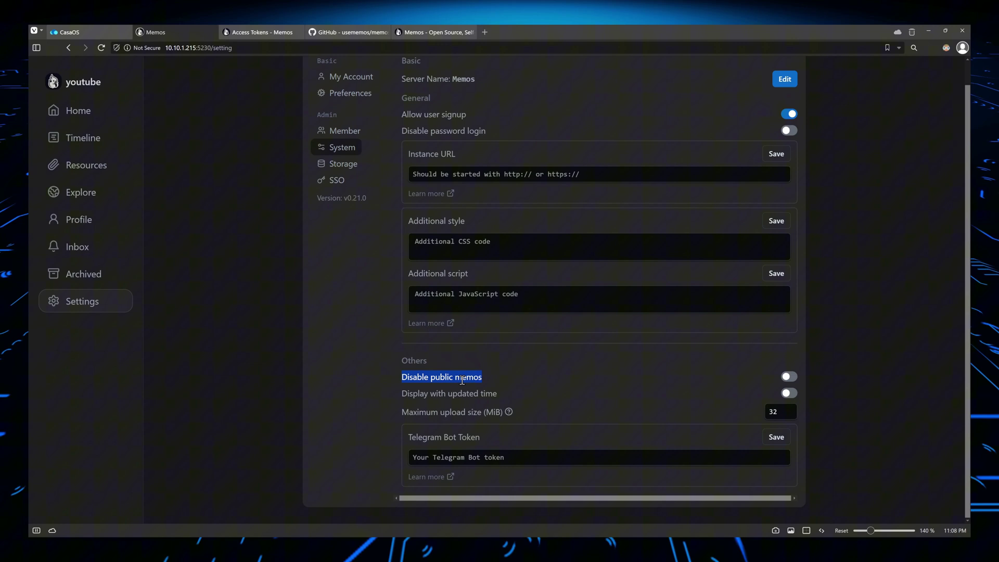
pyautogui.click(427, 375)
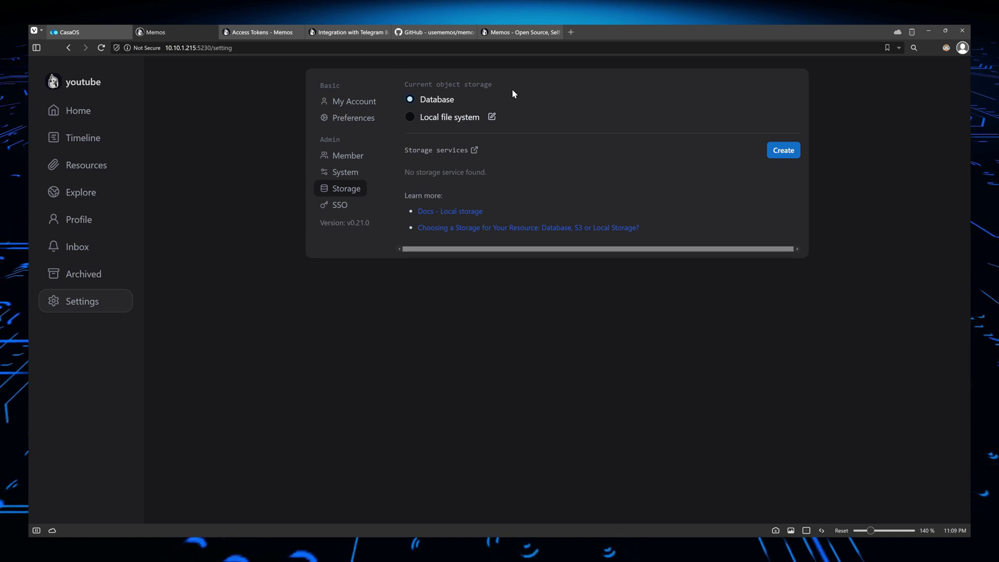
# - Browse the SSO Create form's GitHub, GitLab, Google and Custom templates, then close it unsaved
pyautogui.moveTo(413, 84); pyautogui.dragTo(497, 84)
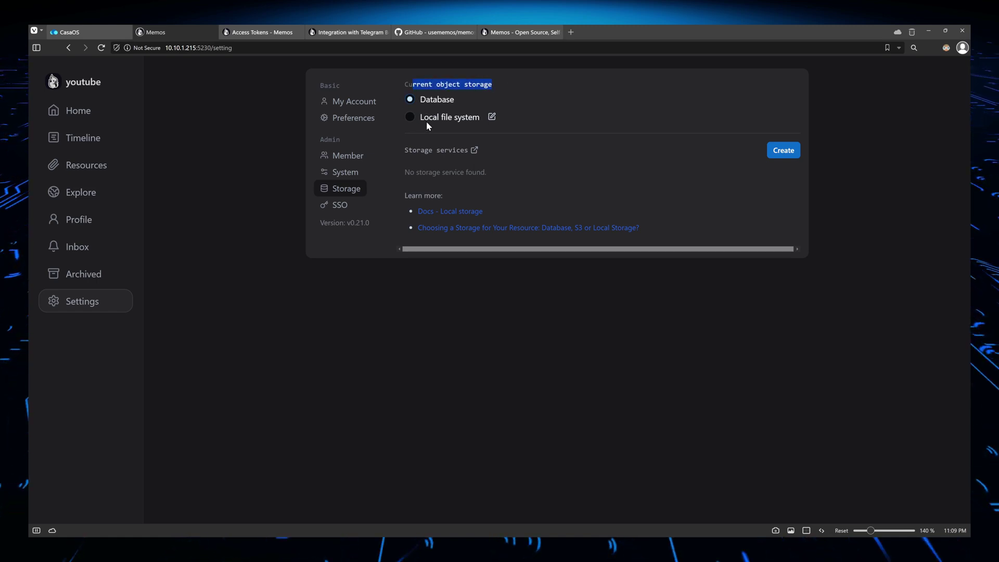
pyautogui.click(348, 204)
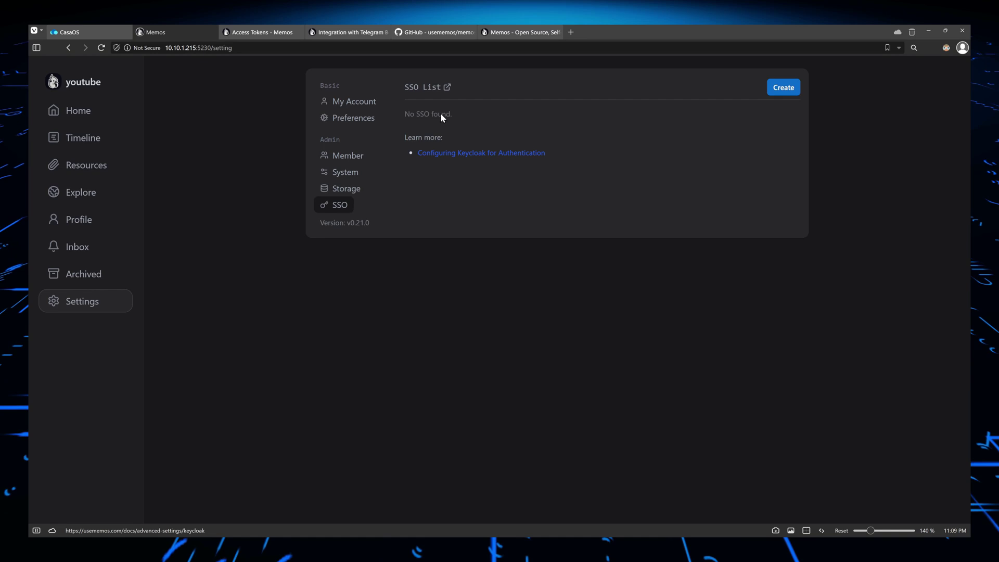
pyautogui.click(782, 87)
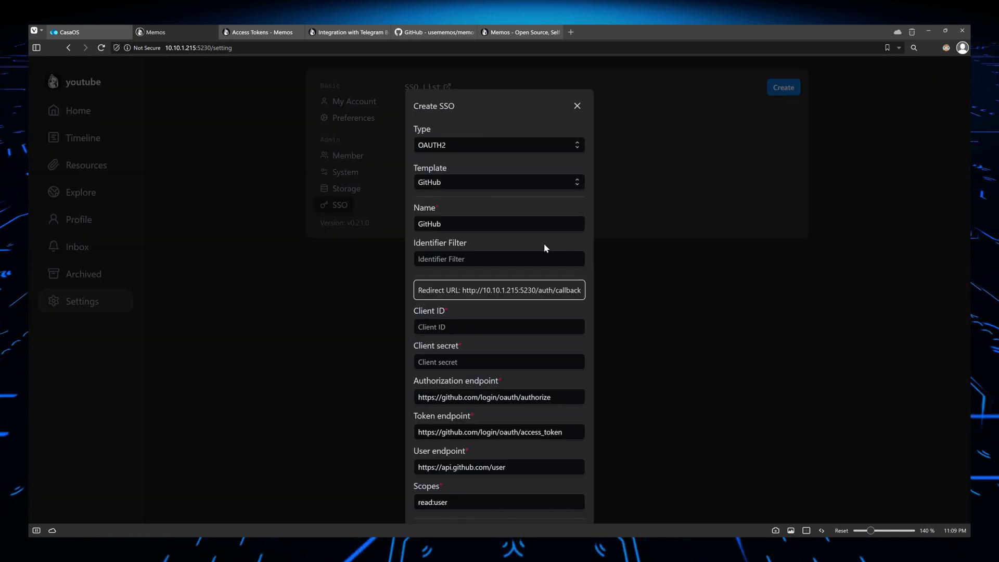
pyautogui.scroll(-3, 461, 141)
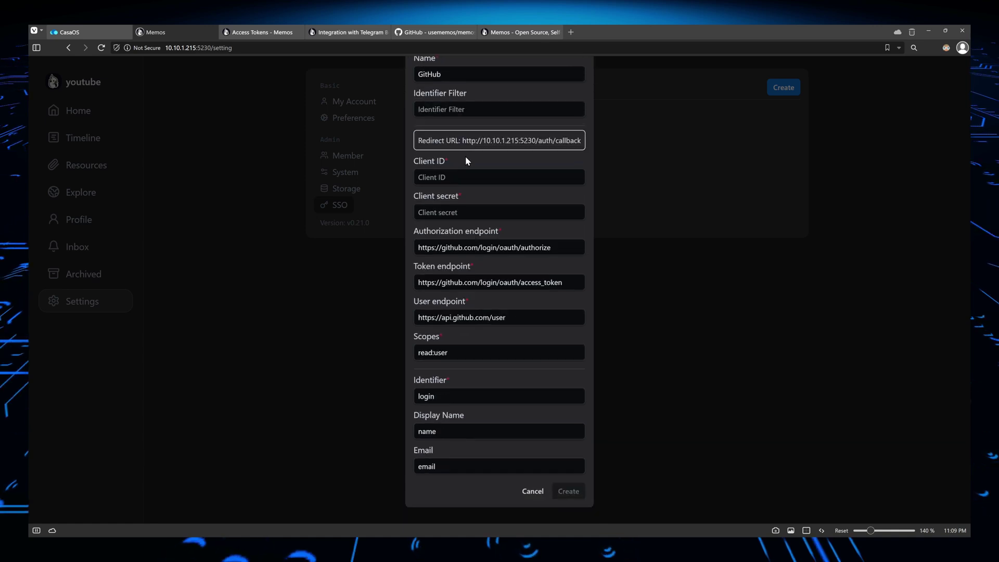
pyautogui.scroll(3, 466, 160)
pyautogui.click(470, 180)
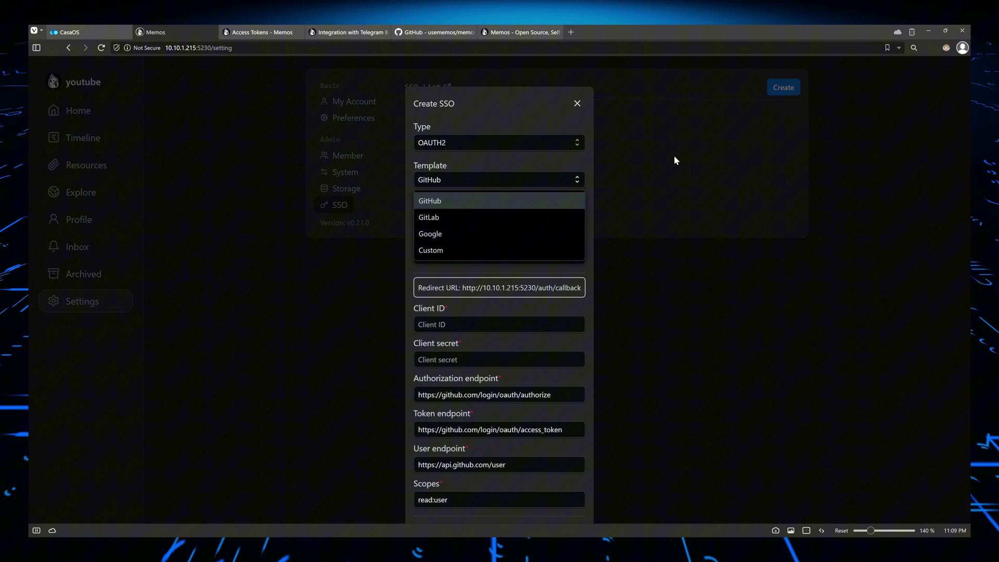
pyautogui.click(576, 103)
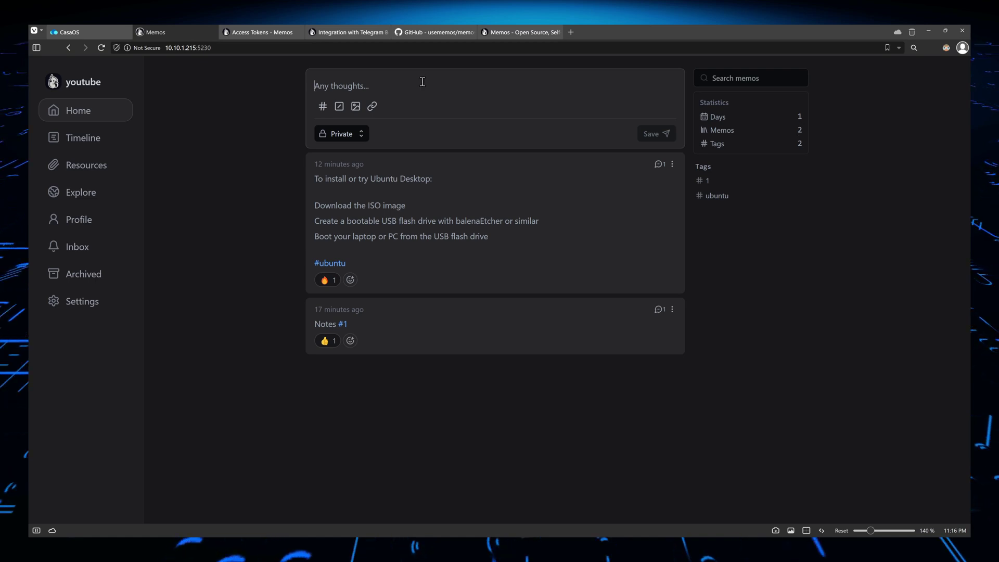
# - Search memos for 'ubuntu' to show only the Ubuntu install memo
pyautogui.click(768, 80)
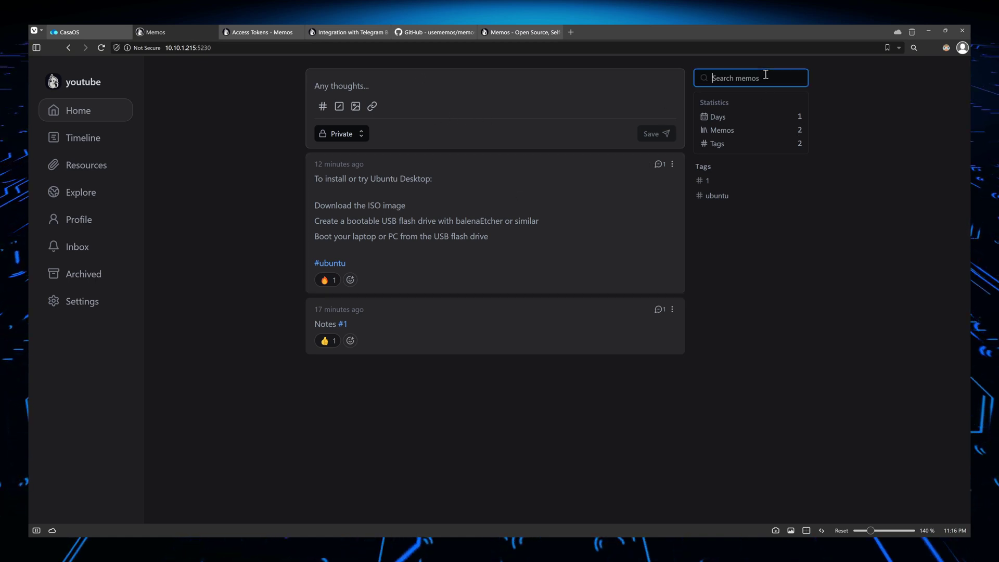
pyautogui.write('ubuntu')
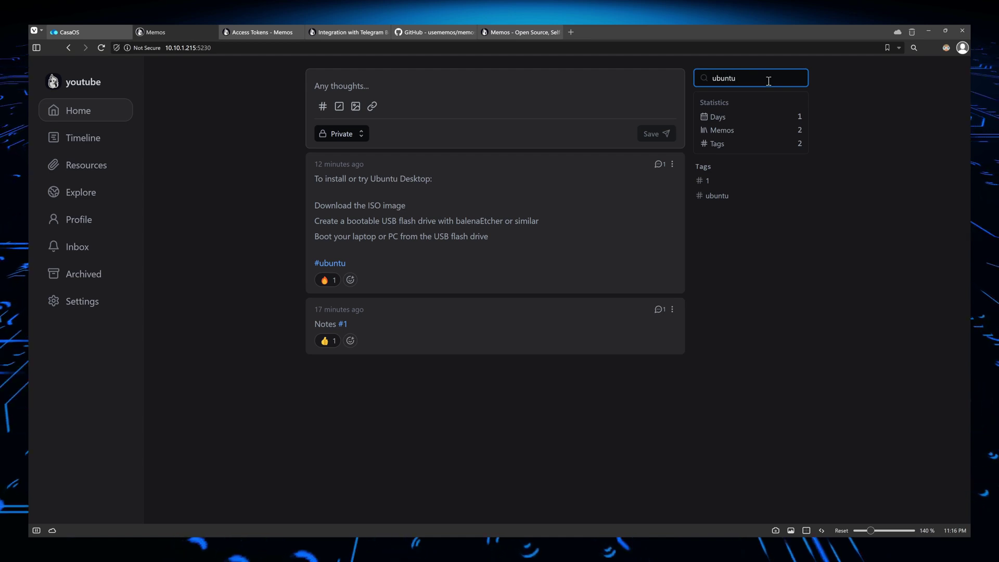
pyautogui.press('Return')
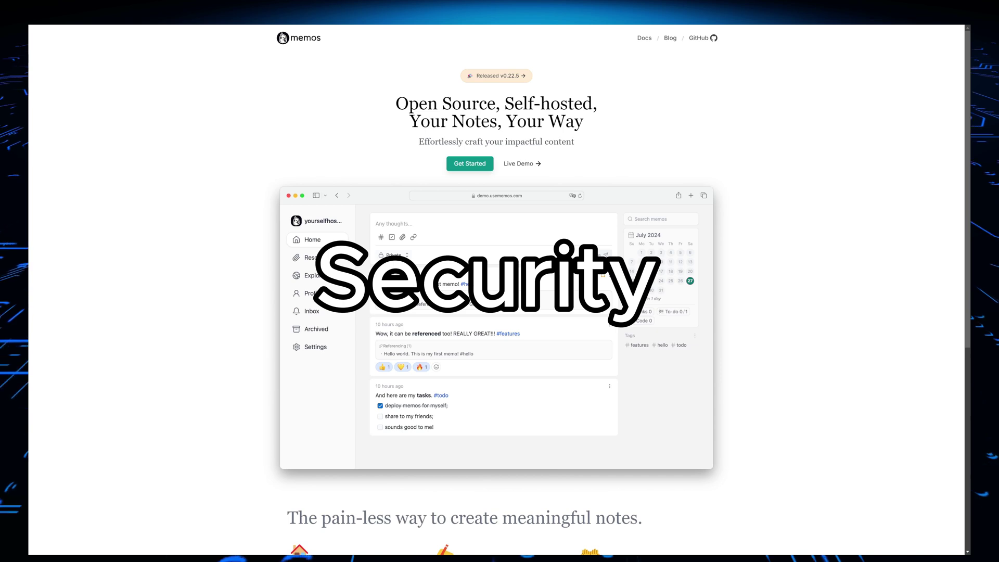
pyautogui.scroll(-4, 496, 291)
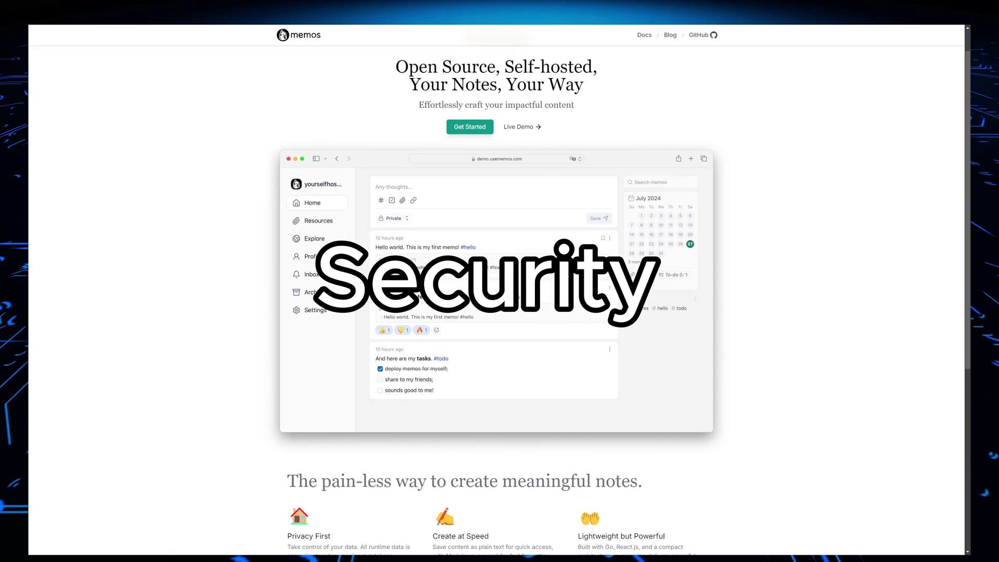
pyautogui.scroll(-3, 496, 291)
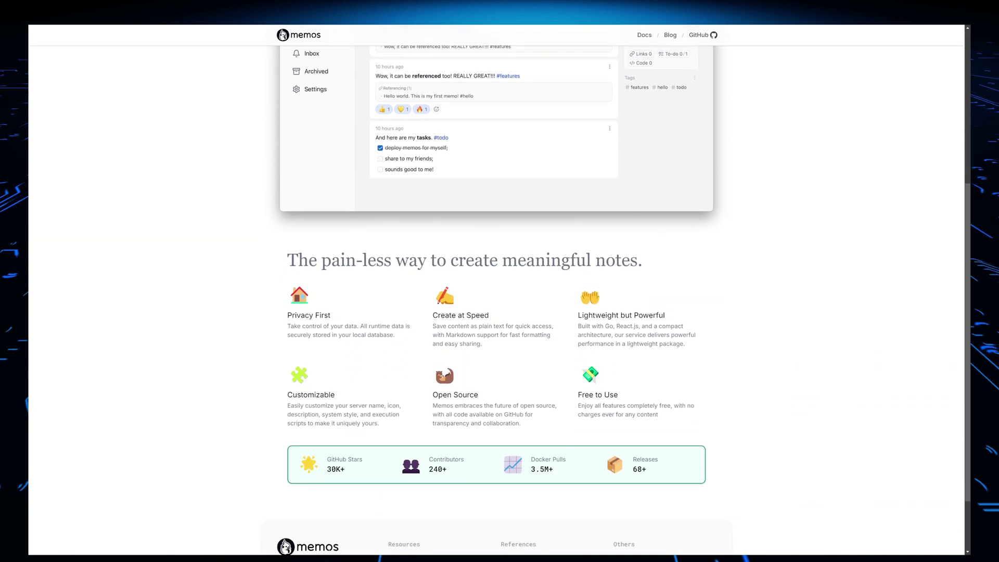
pyautogui.scroll(7, 496, 291)
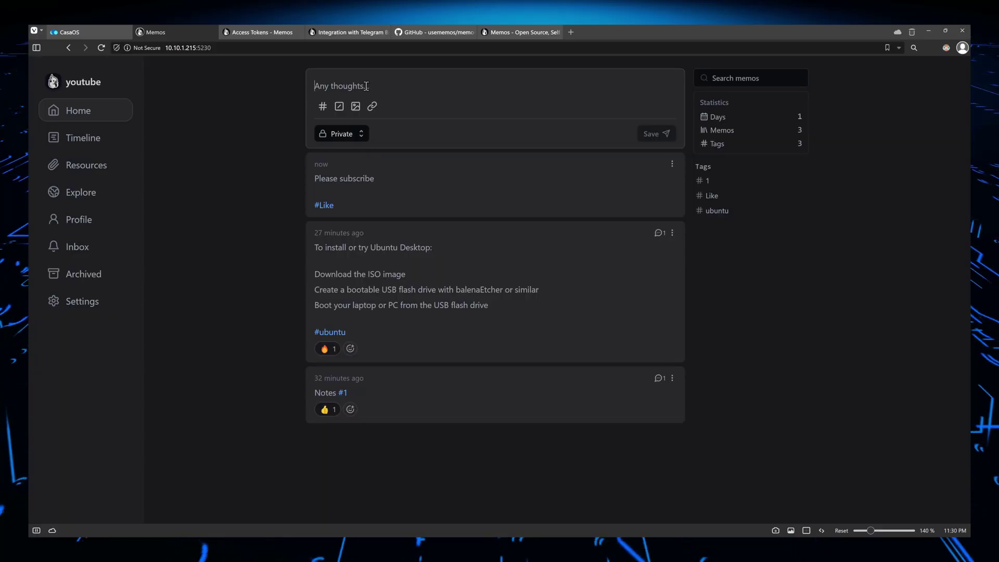
# - Tour the Timeline, Resources, Explore, Profile, Archived and Settings pages, ending back on Home
pyautogui.write('SUBSC')
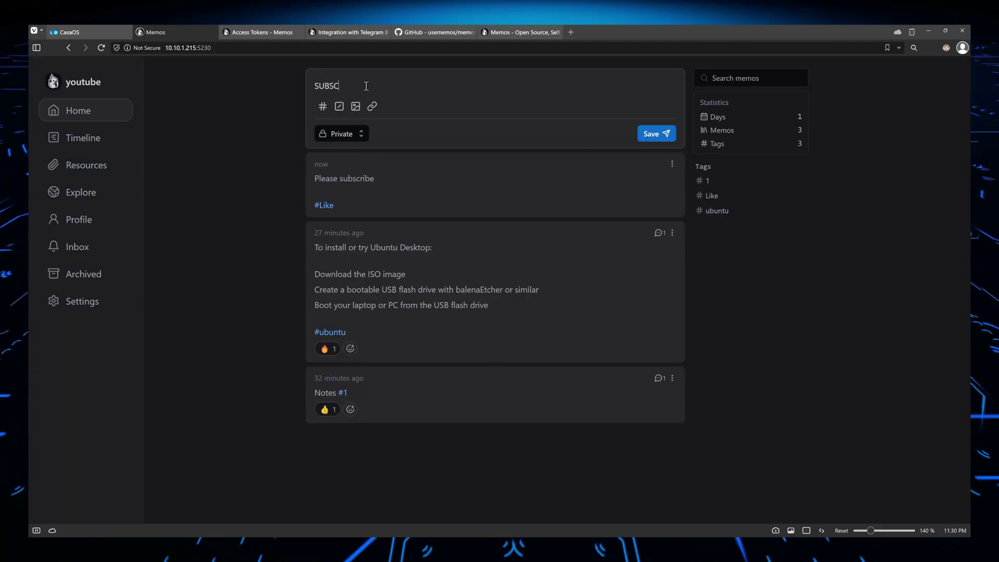
pyautogui.write('RIBE')
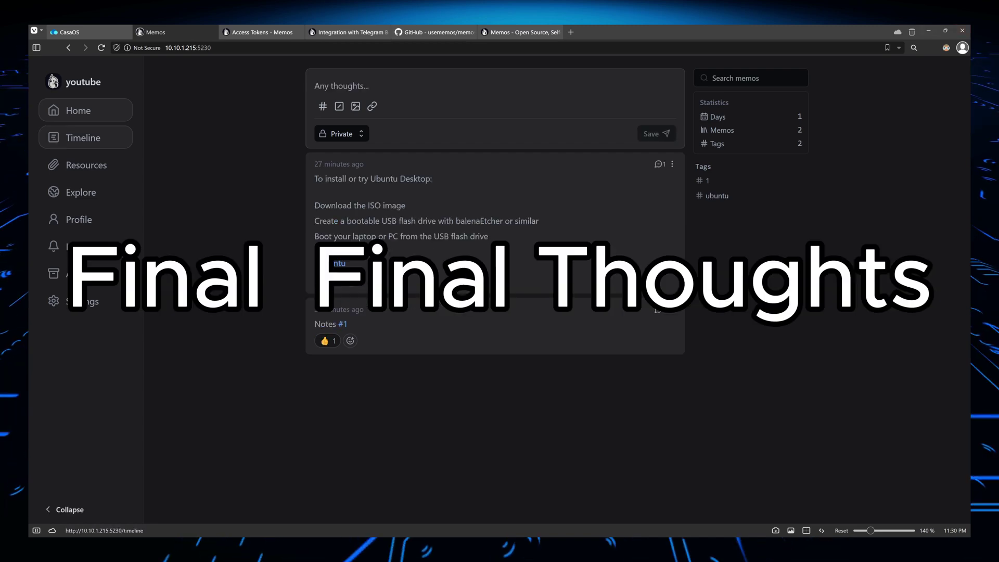
pyautogui.click(88, 138)
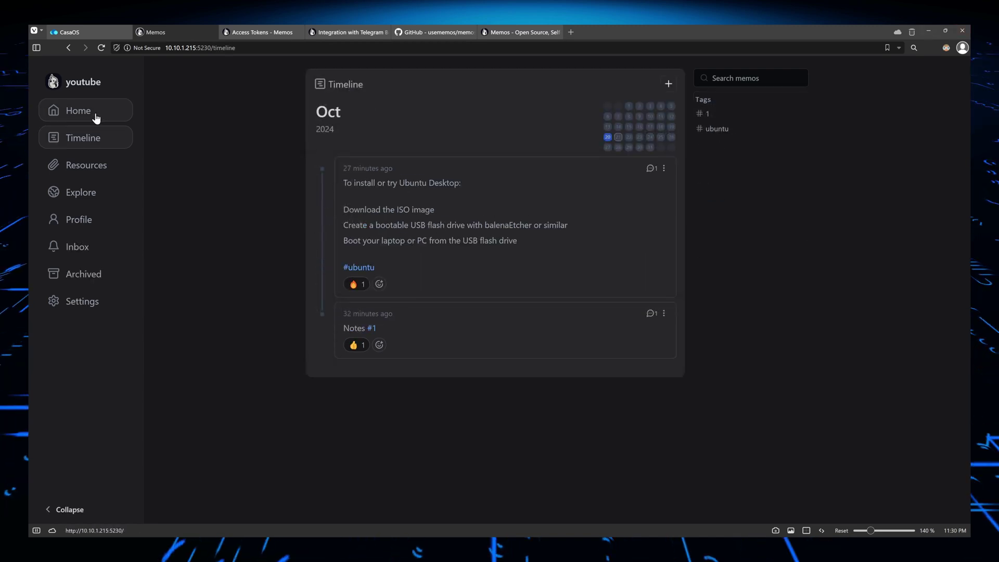
pyautogui.click(95, 116)
pyautogui.click(83, 164)
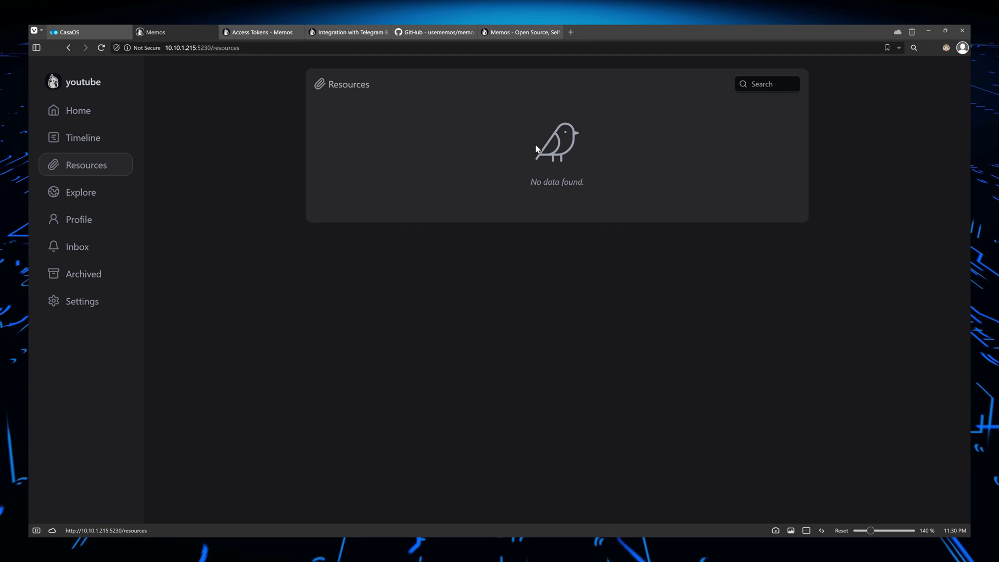
pyautogui.click(106, 190)
pyautogui.click(95, 221)
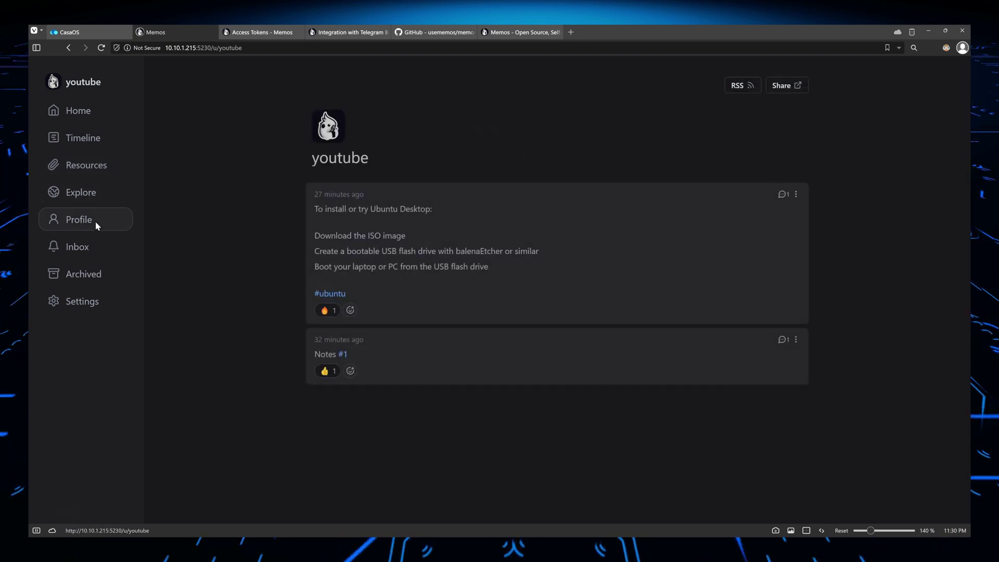
pyautogui.click(94, 273)
pyautogui.click(99, 302)
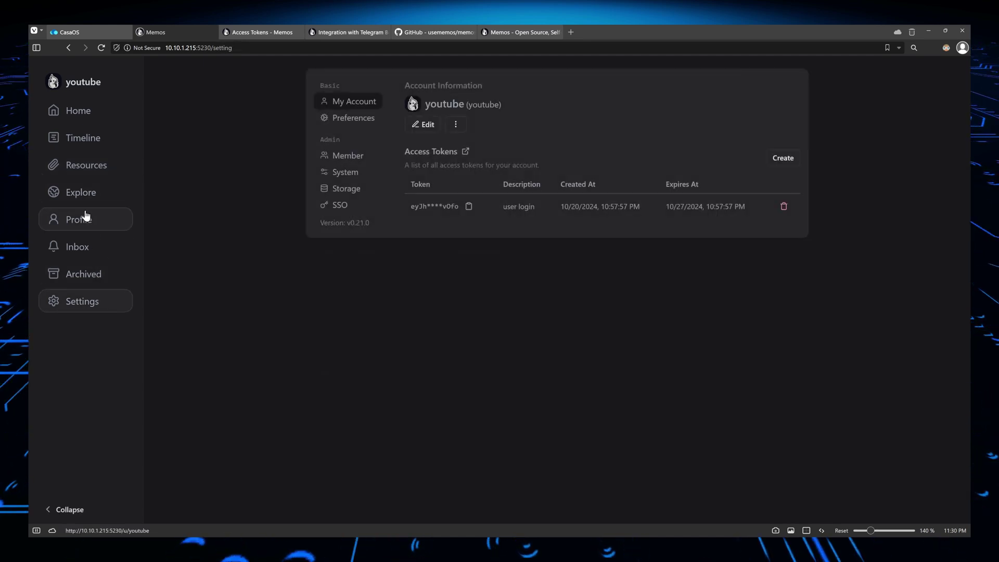
pyautogui.click(70, 110)
# - Draft a memo reading 'Please subscribe' with a # tag begun on the next line
pyautogui.click(429, 80)
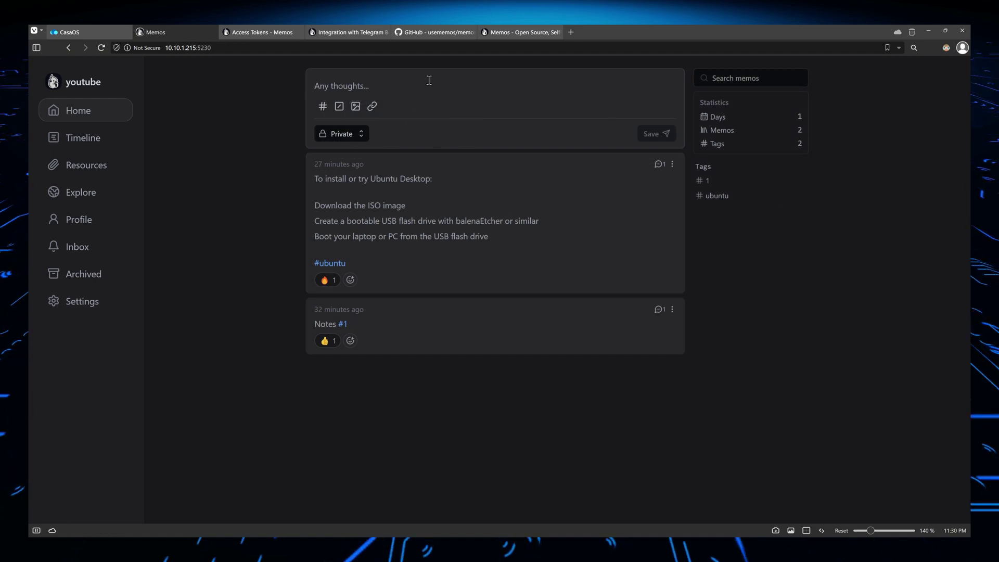
pyautogui.write('Please')
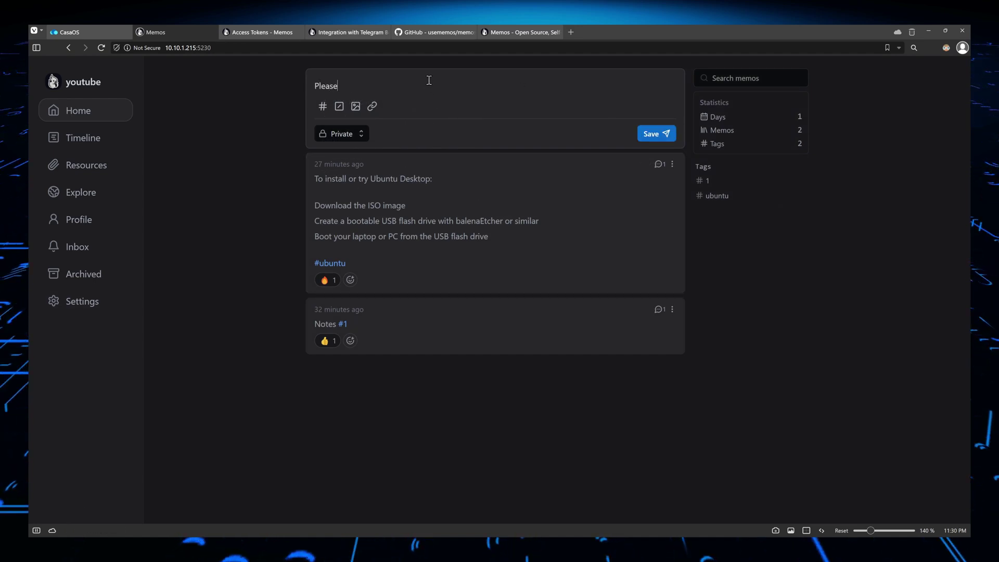
pyautogui.write(' subscri')
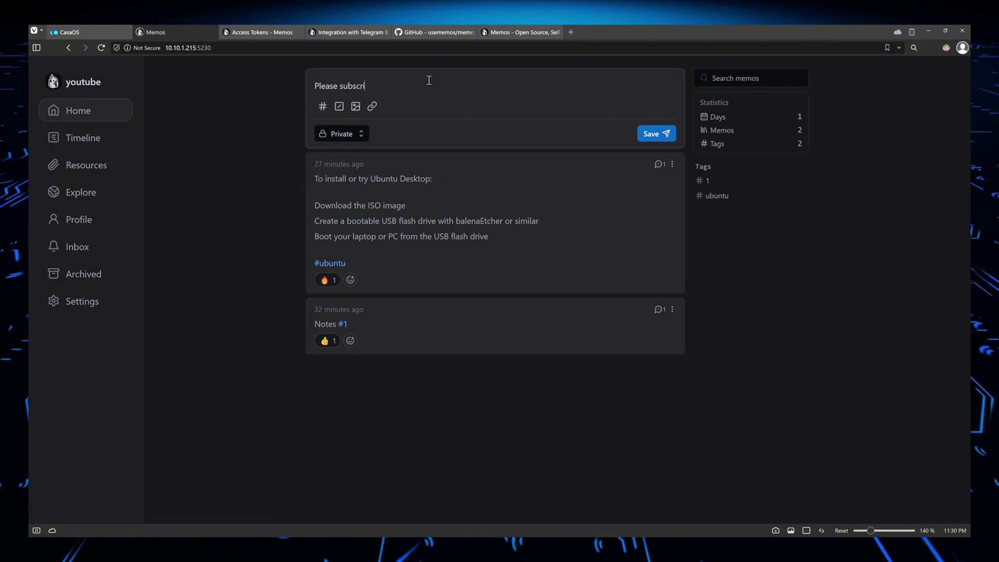
pyautogui.write('be')
pyautogui.press('Return')
pyautogui.press('Return')
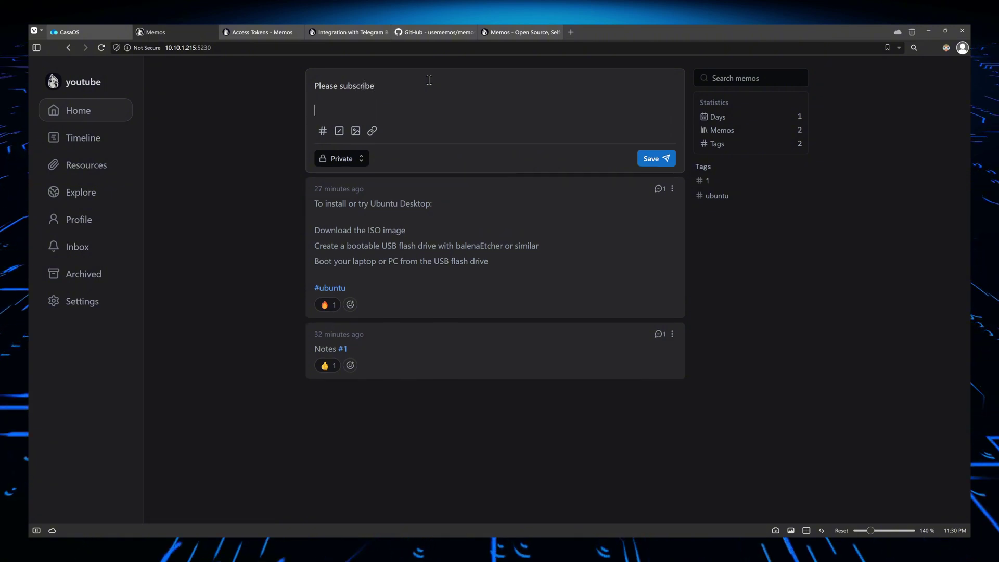
pyautogui.write('#')
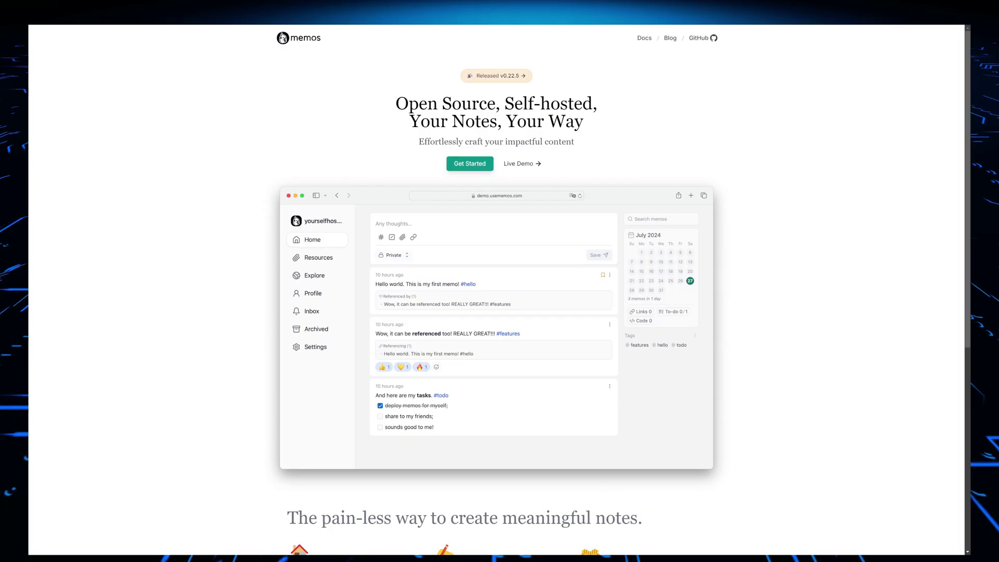
pyautogui.scroll(-4, 496, 292)
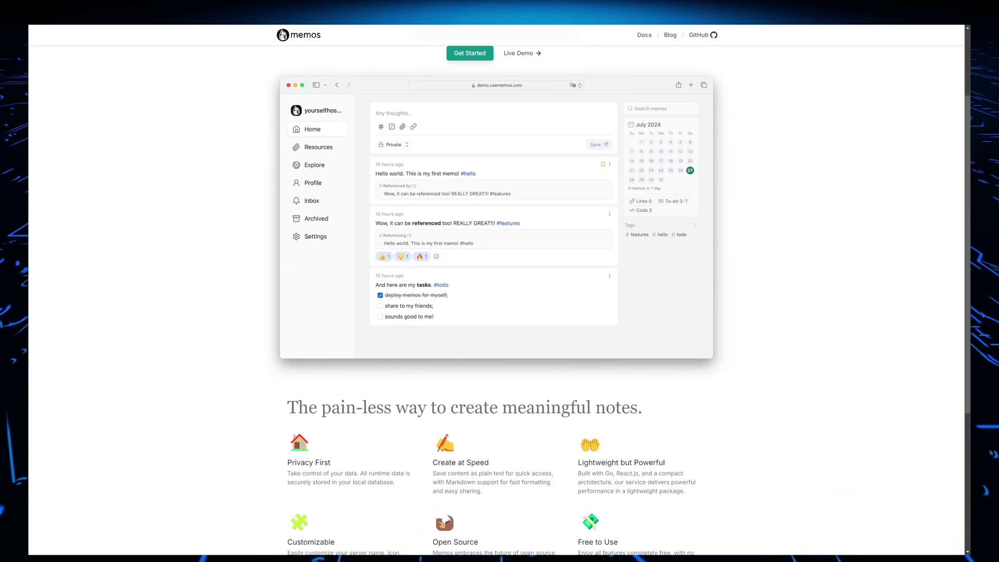
pyautogui.scroll(-2, 496, 291)
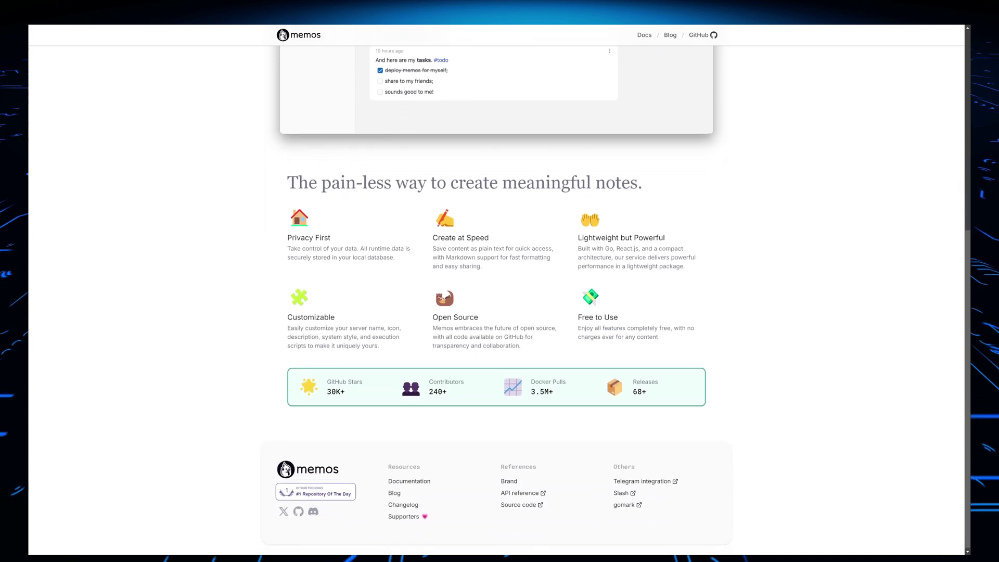
pyautogui.scroll(1, 497, 291)
pyautogui.scroll(5, 496, 291)
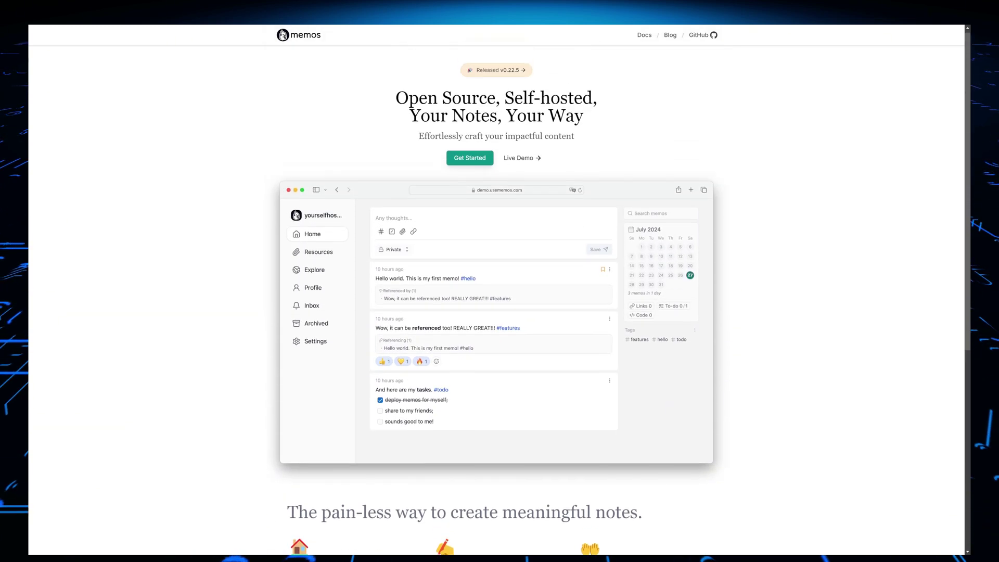